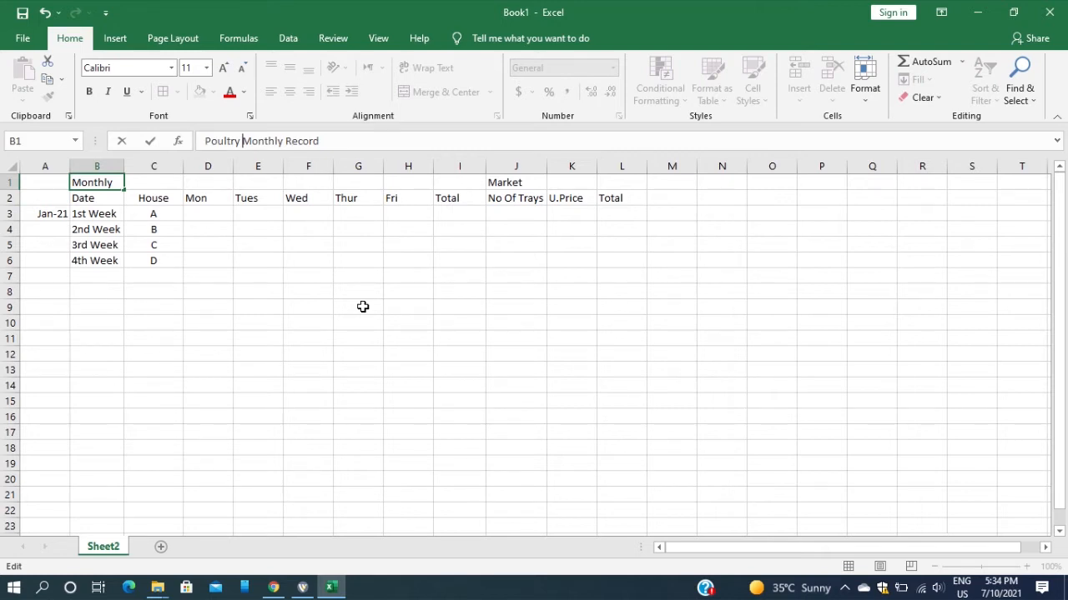
# Commit the title "Poultry Monthly Record" in B1, and merge and center the Jan-21 cell over A3:A6
pyautogui.click(258, 273)
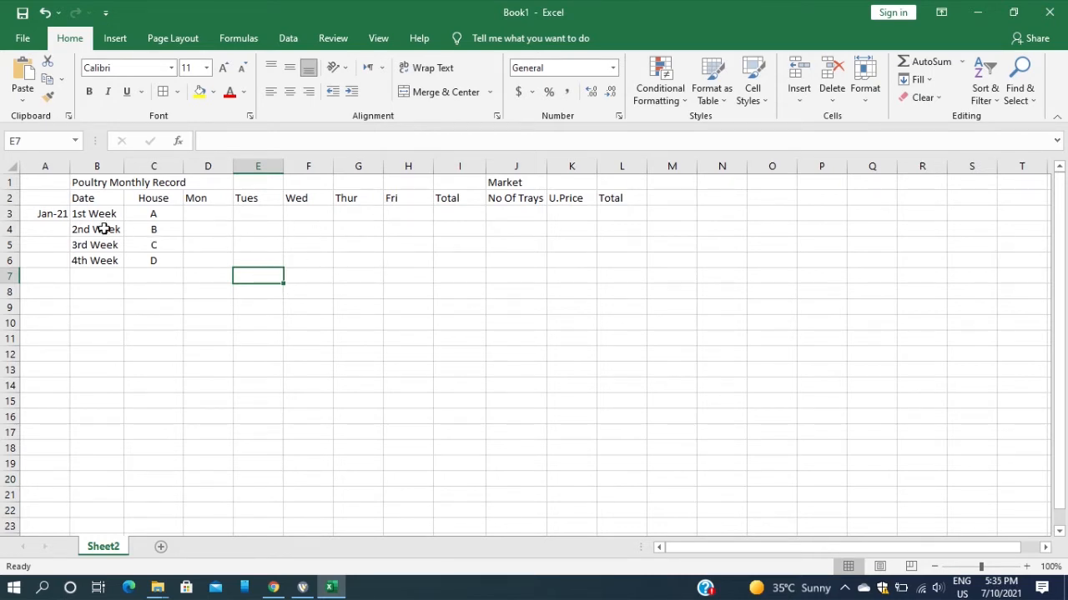
pyautogui.moveTo(45, 213); pyautogui.dragTo(31, 264)
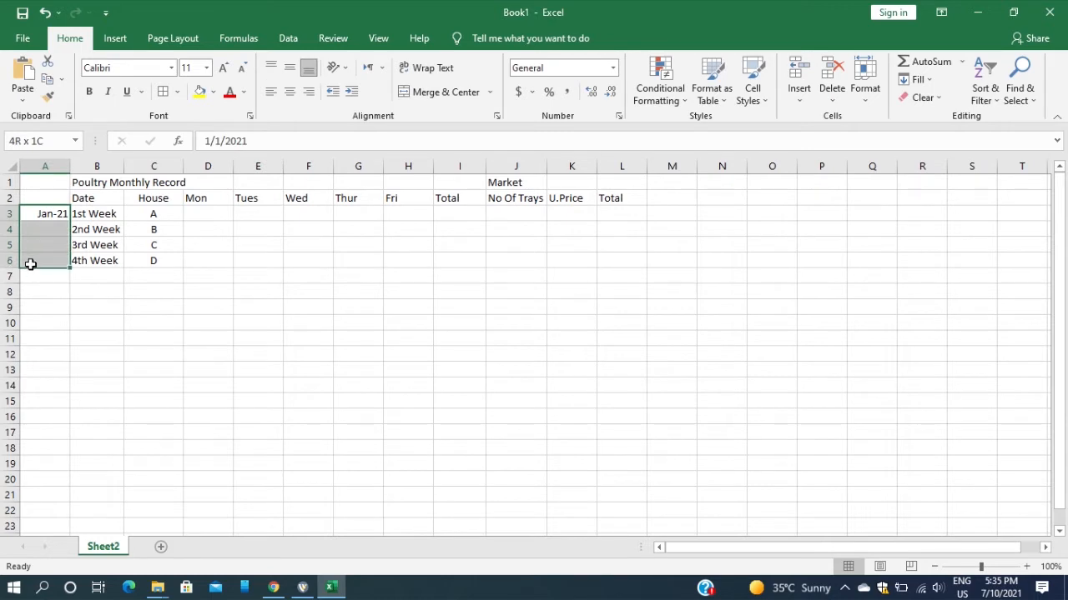
pyautogui.click(48, 211)
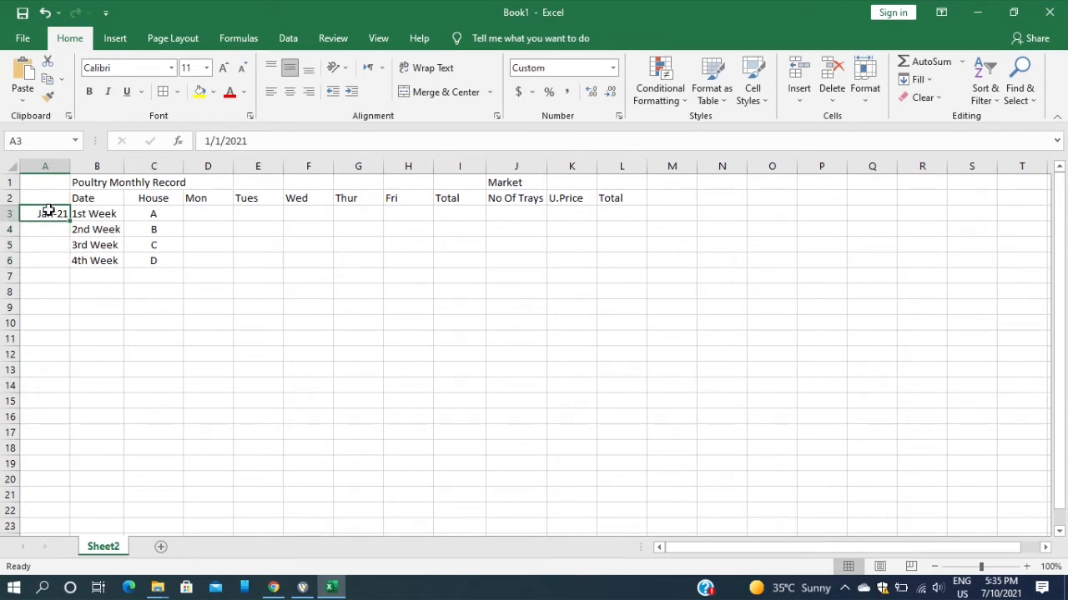
pyautogui.moveTo(48, 212); pyautogui.dragTo(43, 257)
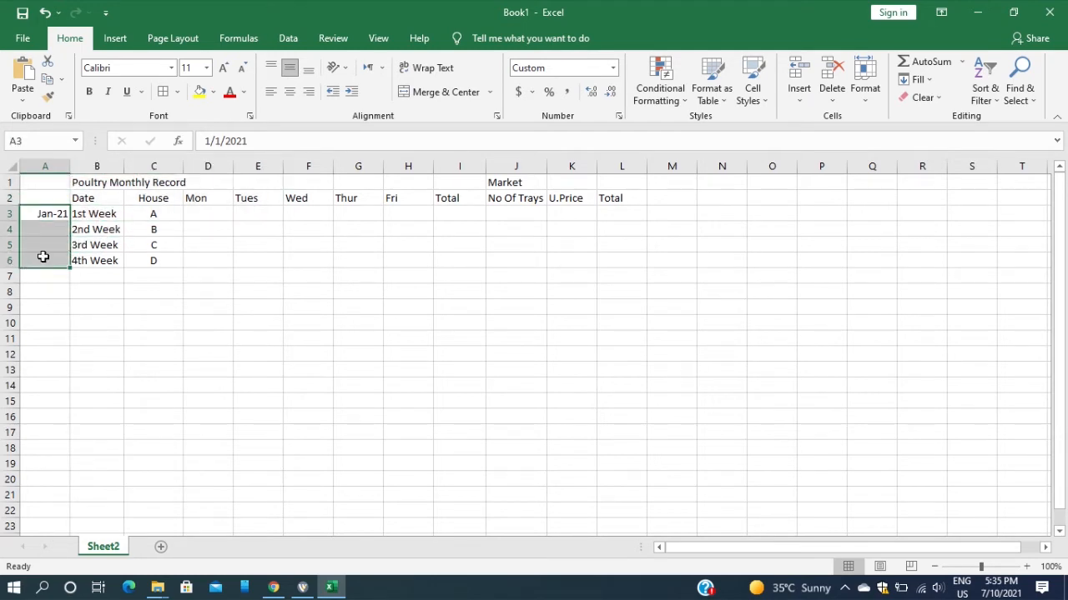
pyautogui.click(406, 92)
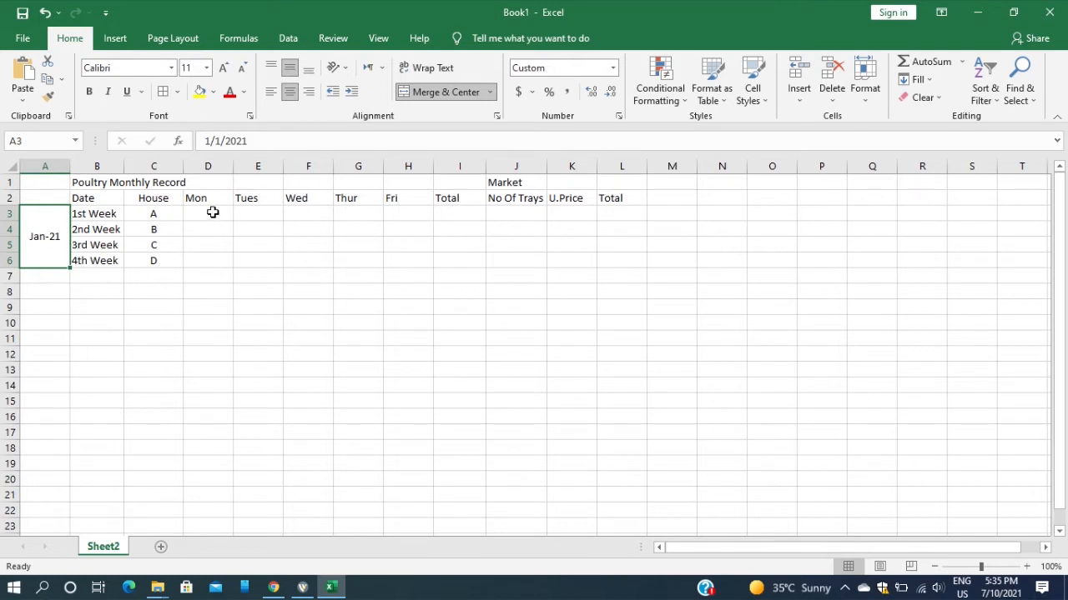
# Merge and center the Poultry Monthly Record title across A1:I1 and the Market heading across J1:L1
pyautogui.click(49, 181)
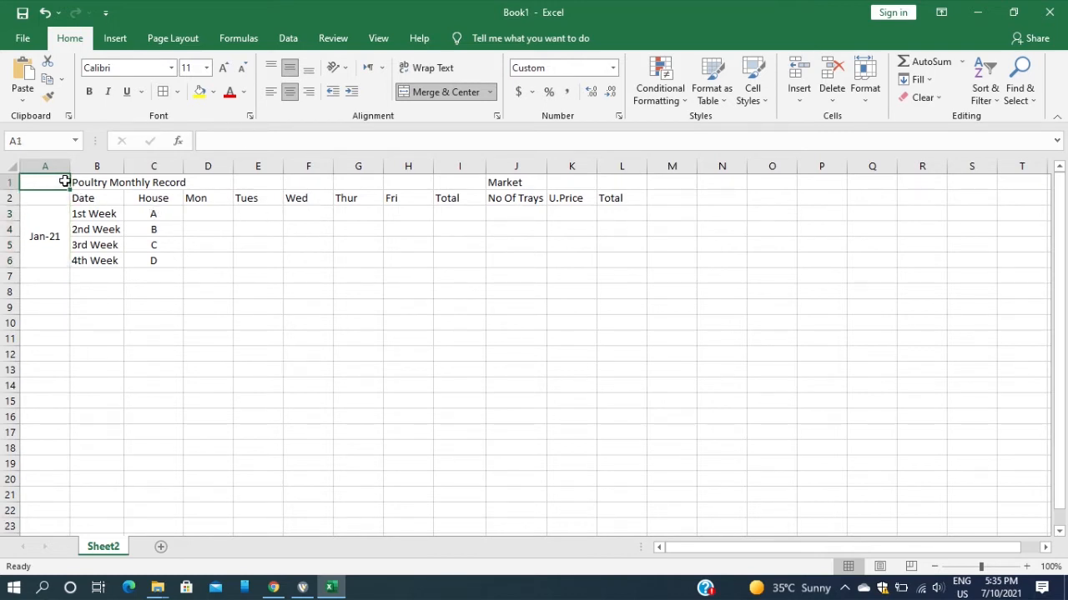
pyautogui.moveTo(67, 181); pyautogui.dragTo(472, 174)
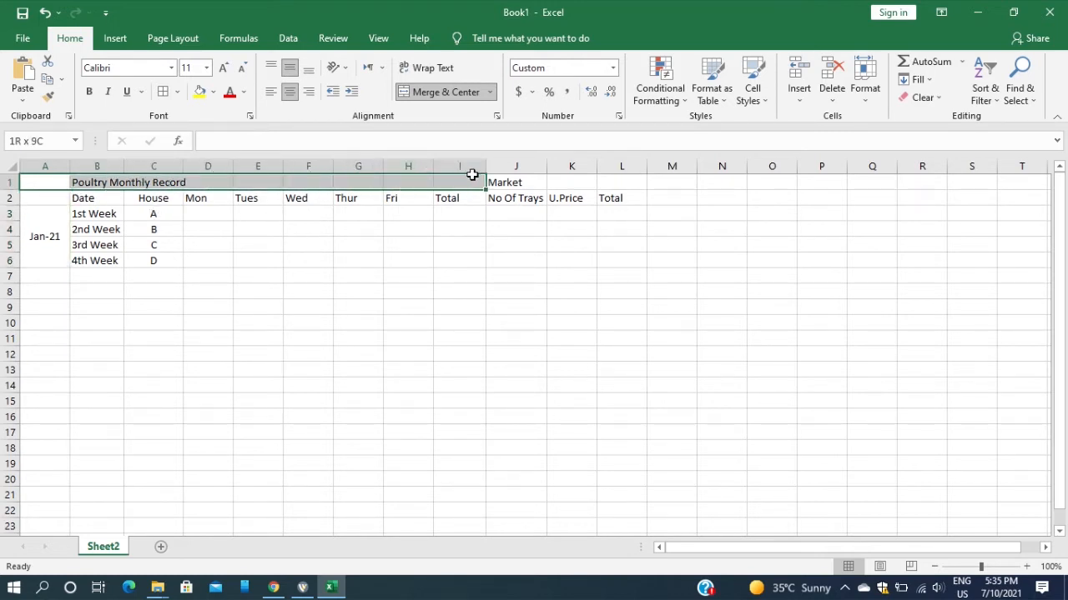
pyautogui.click(445, 92)
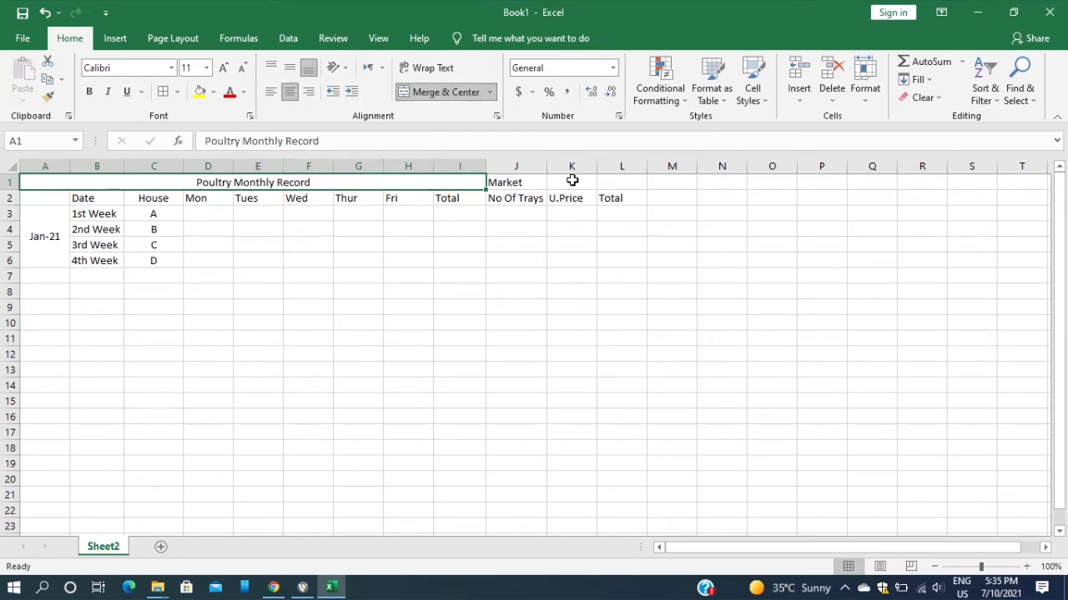
pyautogui.moveTo(499, 181); pyautogui.dragTo(618, 179)
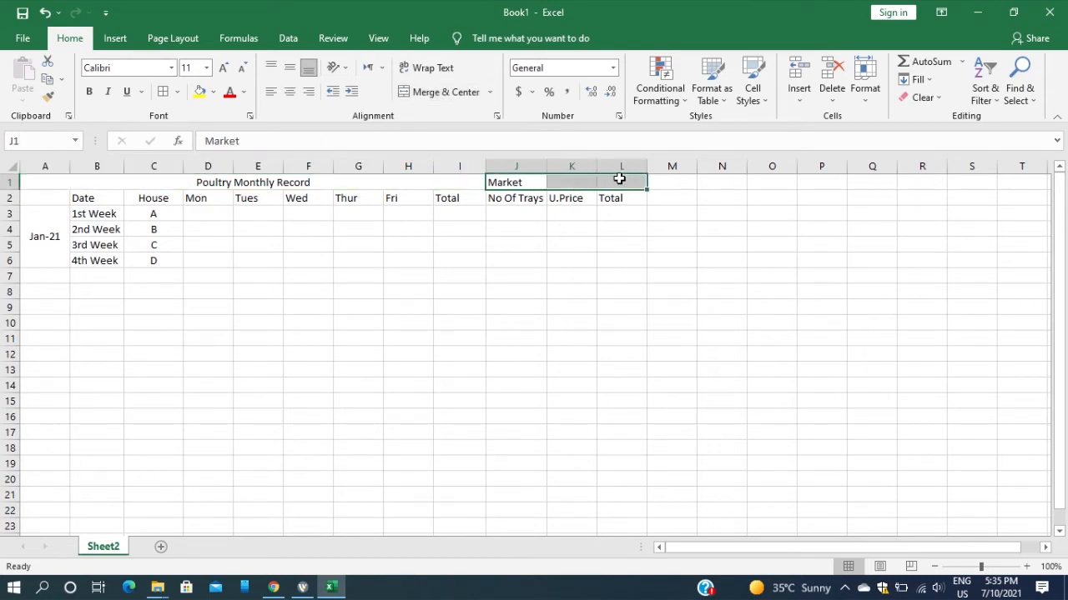
pyautogui.click(443, 91)
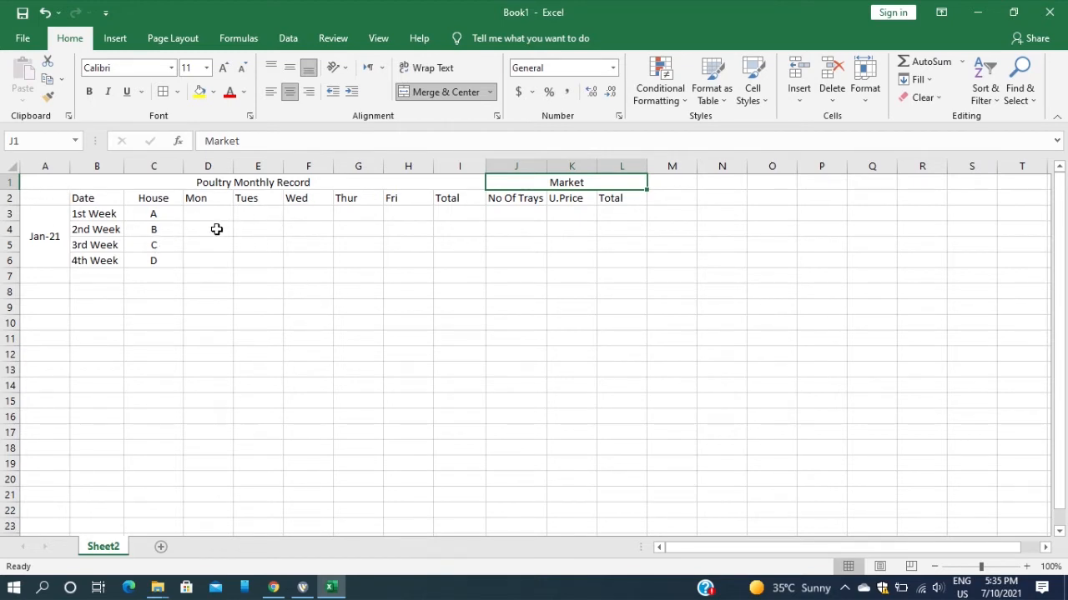
# Apply all borders to the January table in A1:L6
pyautogui.moveTo(34, 182); pyautogui.dragTo(631, 257)
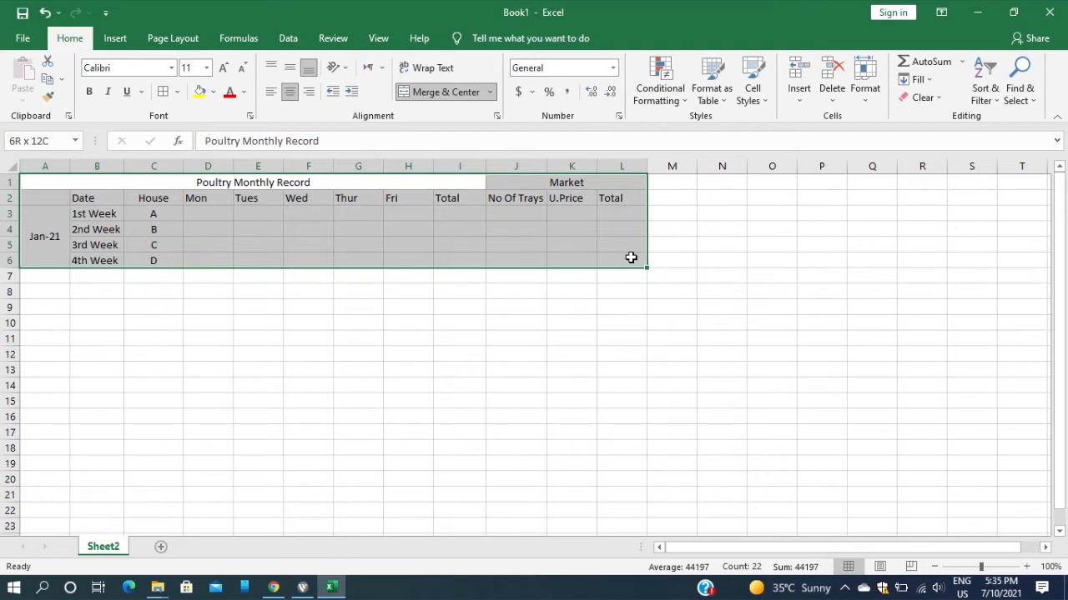
pyautogui.moveTo(630, 258); pyautogui.dragTo(636, 261)
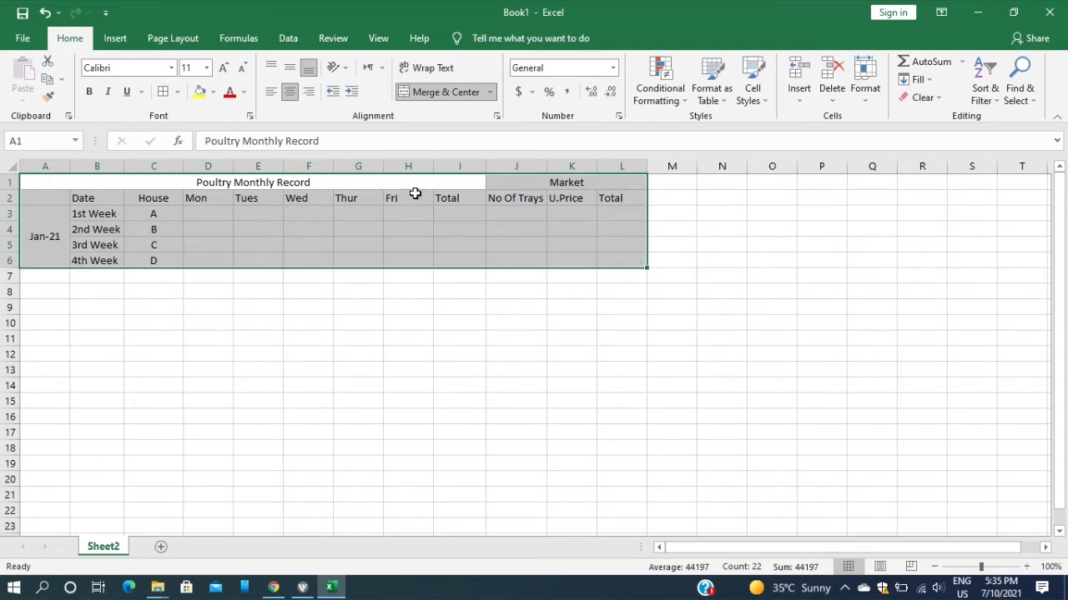
pyautogui.click(177, 92)
pyautogui.click(209, 227)
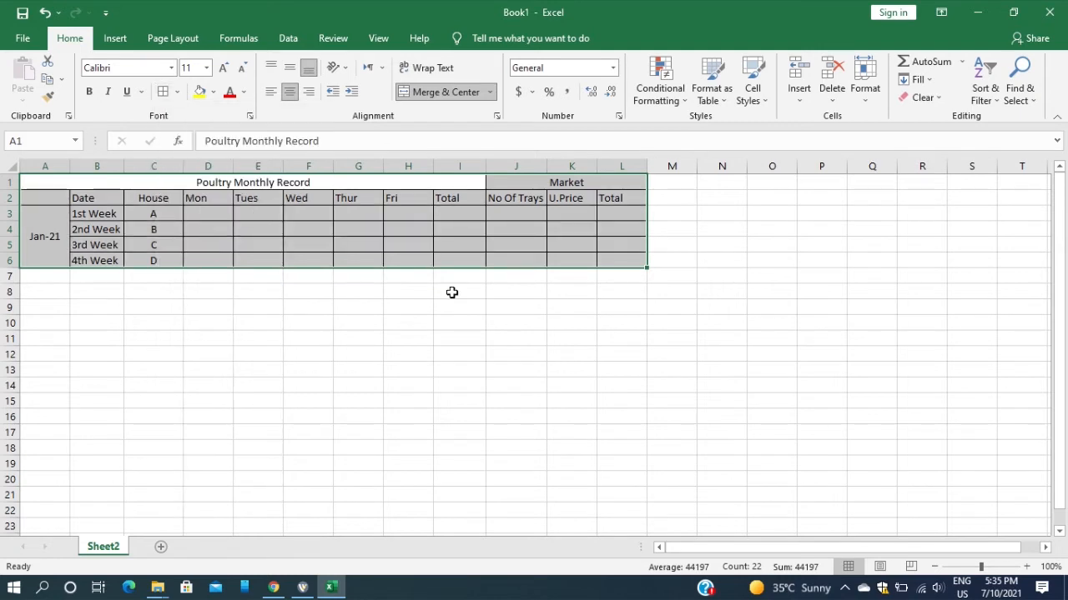
pyautogui.click(491, 307)
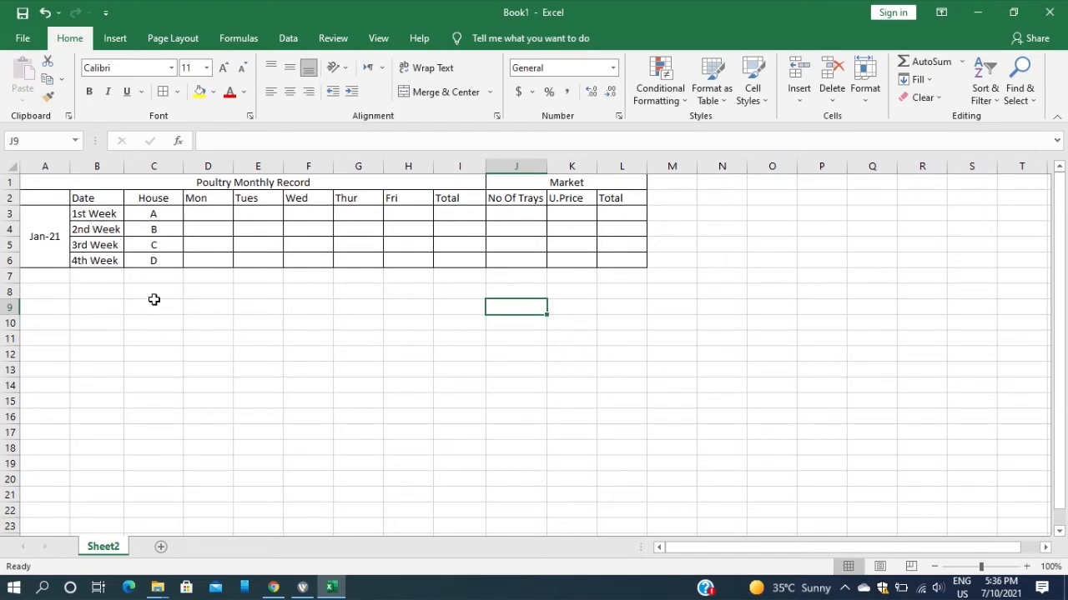
# Copy the week and house entries in B3:C6 and paste them as values starting at B8
pyautogui.moveTo(90, 213); pyautogui.dragTo(136, 257)
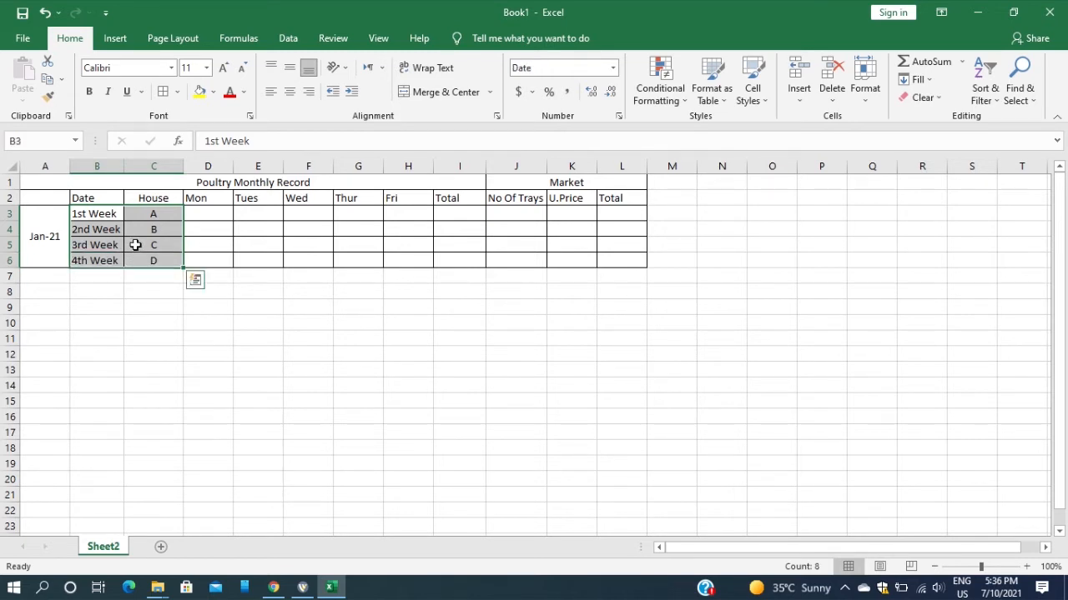
pyautogui.rightClick(136, 246)
pyautogui.click(168, 230)
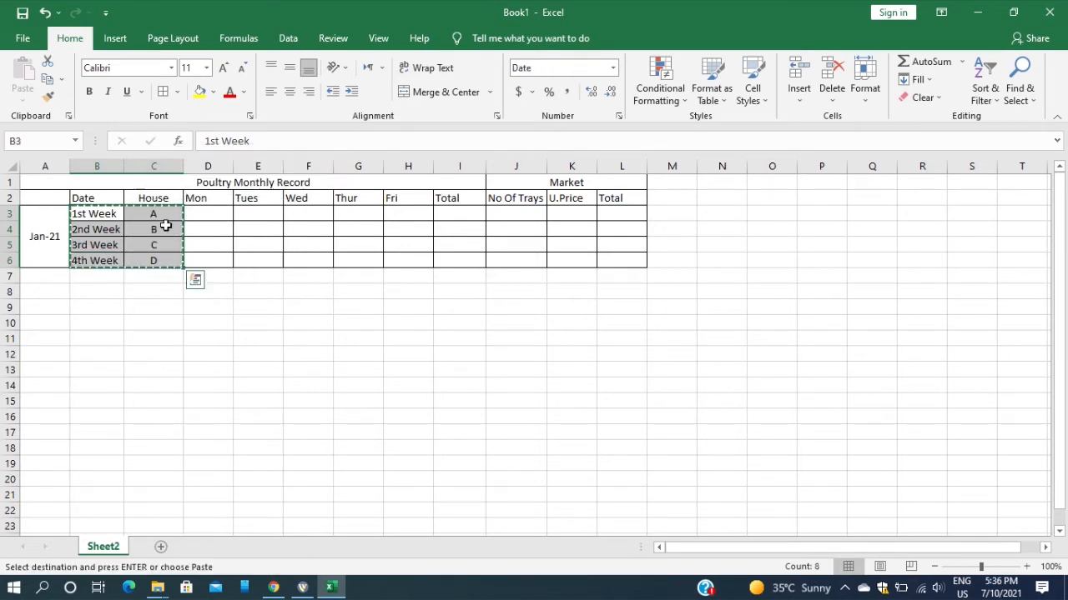
pyautogui.click(86, 292)
pyautogui.rightClick(85, 293)
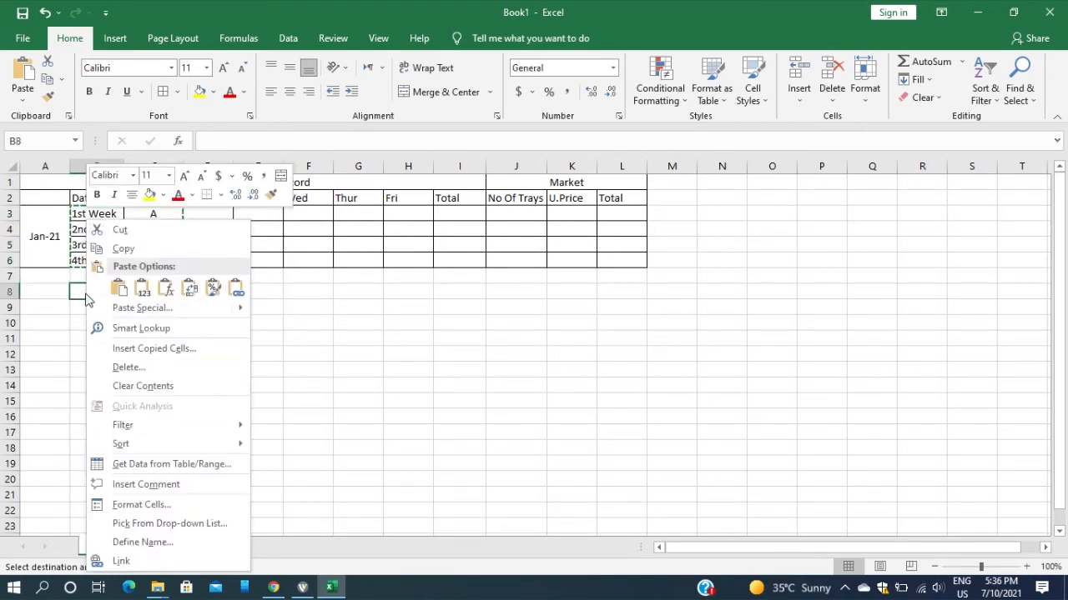
pyautogui.click(142, 292)
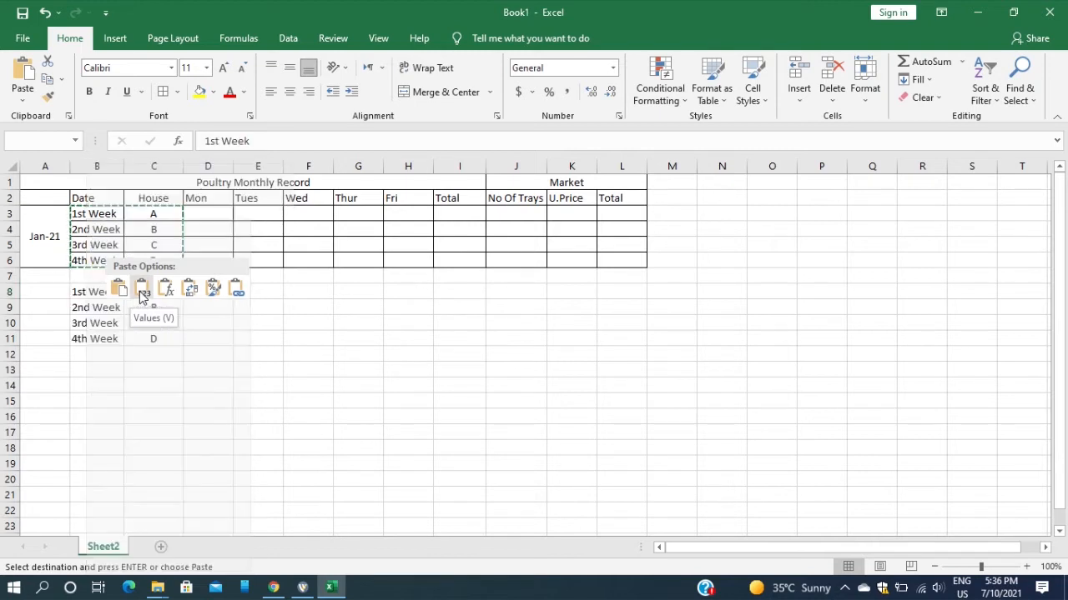
pyautogui.click(326, 342)
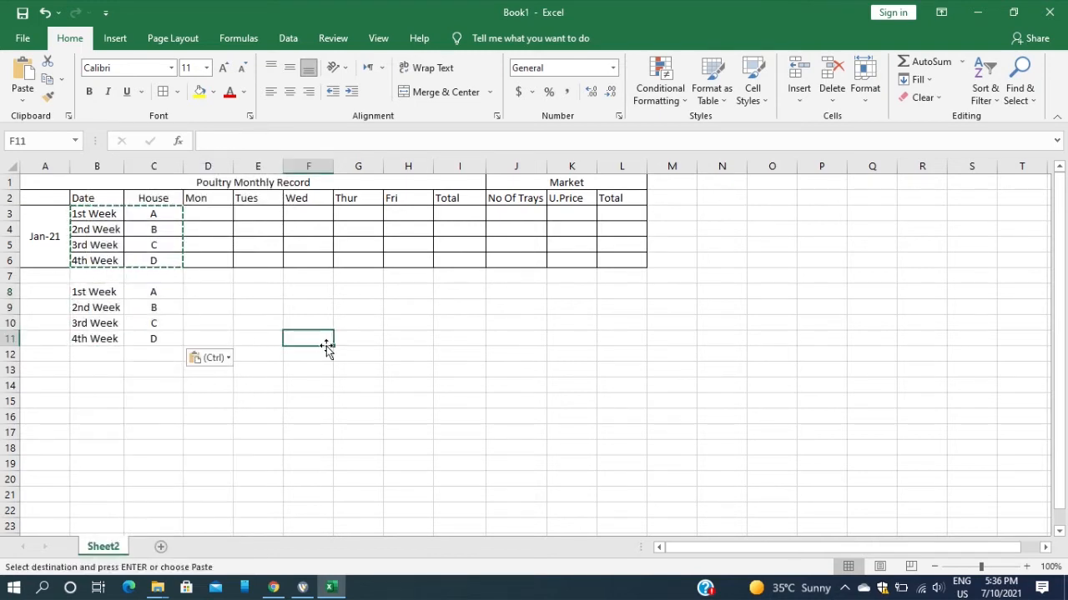
# Enter February 2021 as the month in cell A8, beside the second block of weeks
pyautogui.click(37, 293)
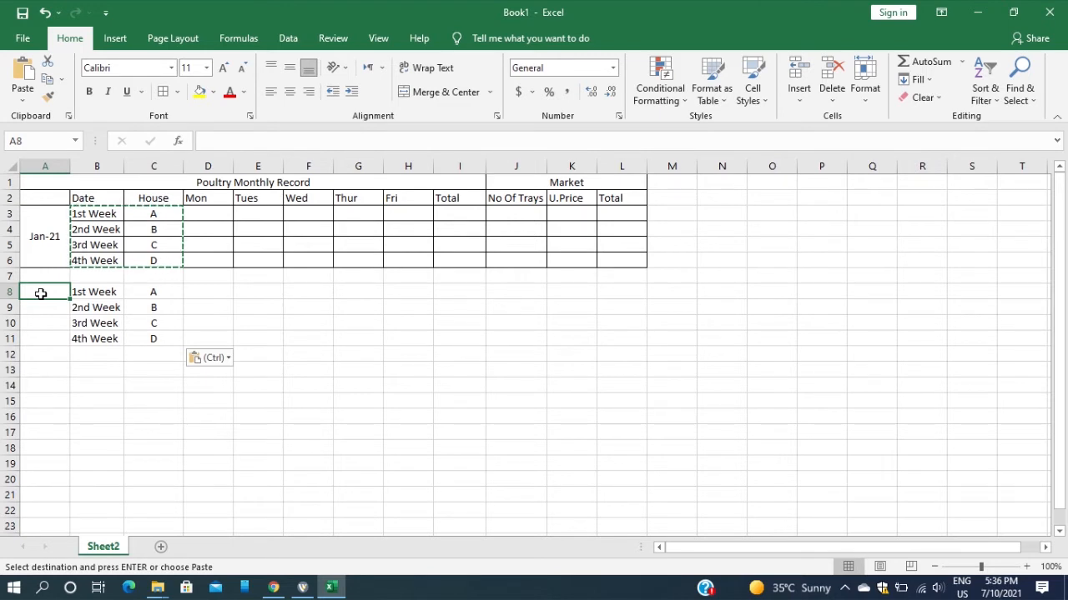
pyautogui.write('2-2021')
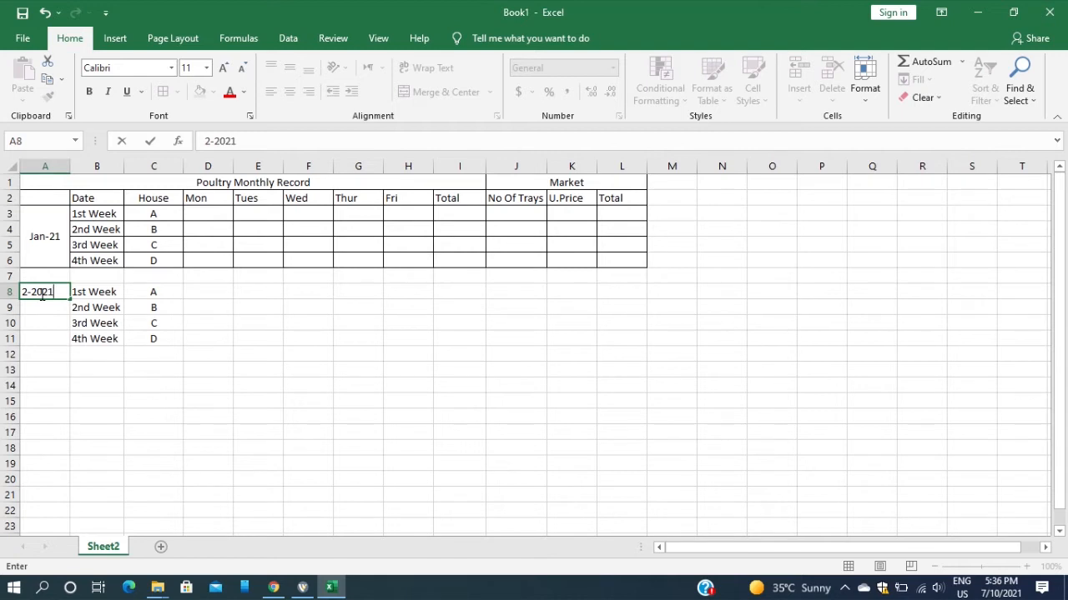
pyautogui.press('Return')
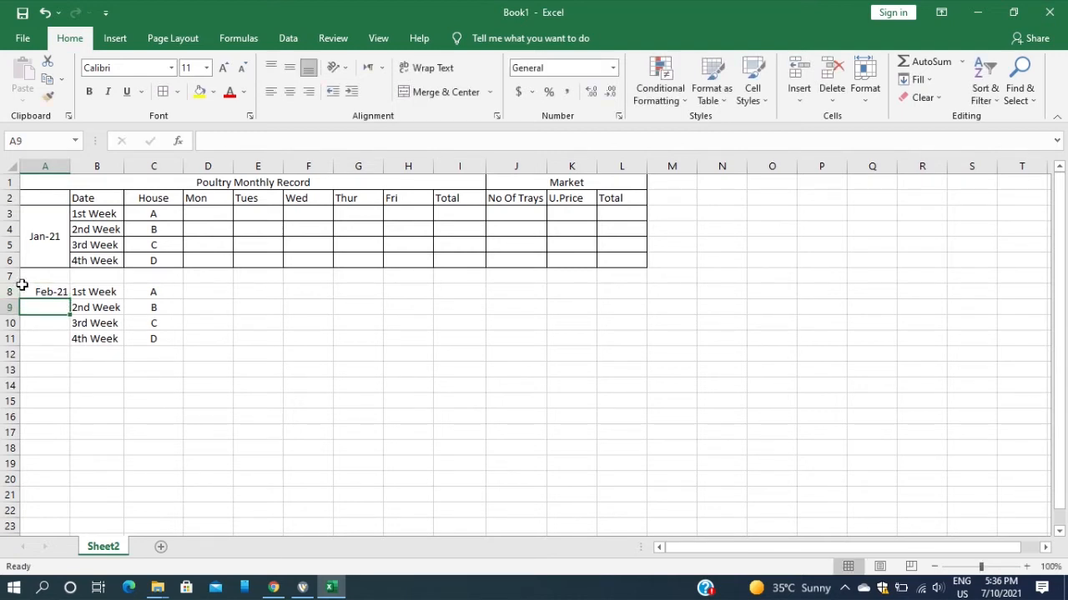
# Merge and center the Feb-21 cell over A8:A11 and align it vertically to the middle
pyautogui.moveTo(54, 290); pyautogui.dragTo(54, 338)
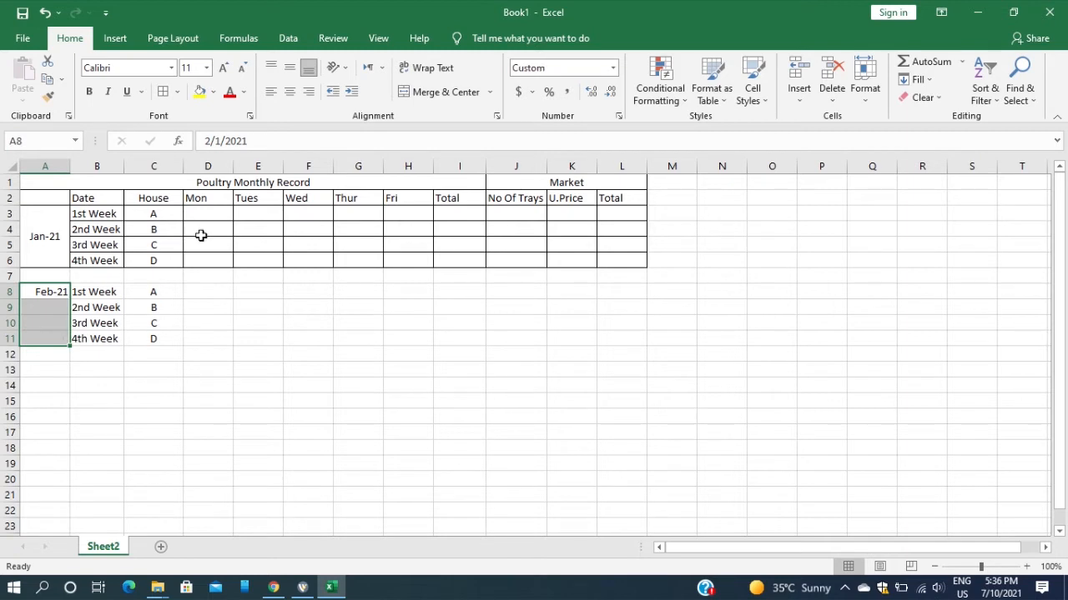
pyautogui.click(450, 92)
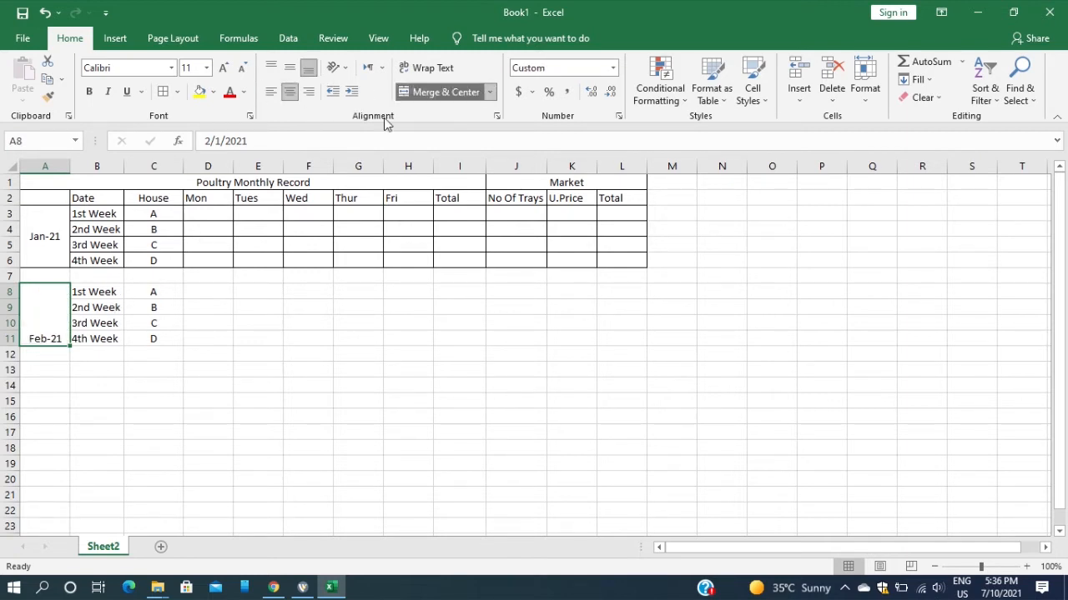
pyautogui.click(220, 350)
pyautogui.click(34, 319)
pyautogui.click(290, 67)
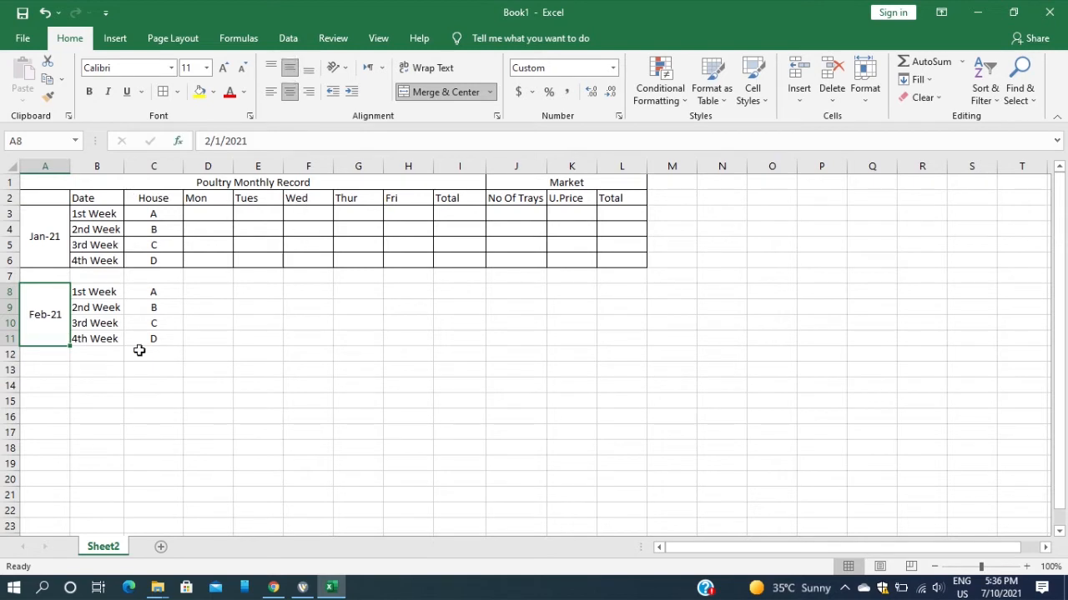
pyautogui.click(209, 341)
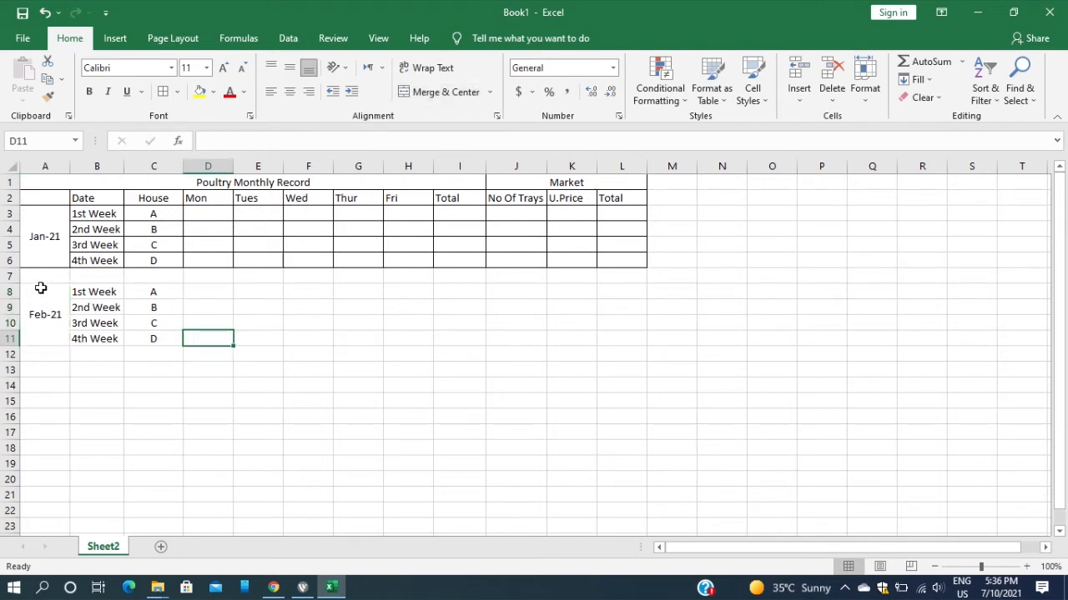
# Apply all borders to the February block A8:L11 and to the blank separator row A7:L7
pyautogui.moveTo(40, 288); pyautogui.dragTo(620, 343)
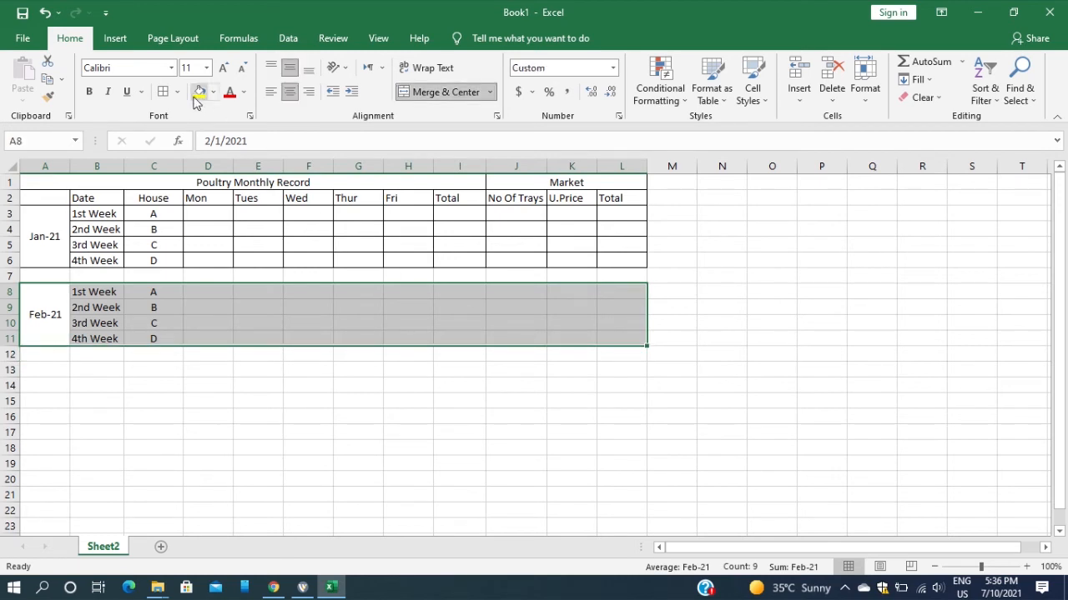
pyautogui.click(163, 92)
pyautogui.click(497, 412)
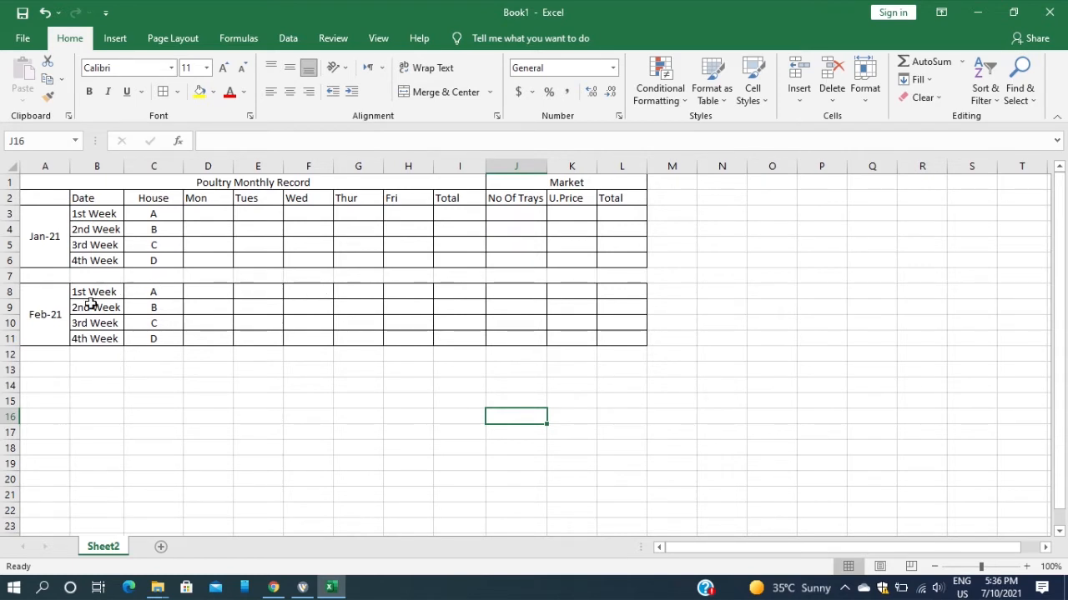
pyautogui.moveTo(35, 280); pyautogui.dragTo(634, 272)
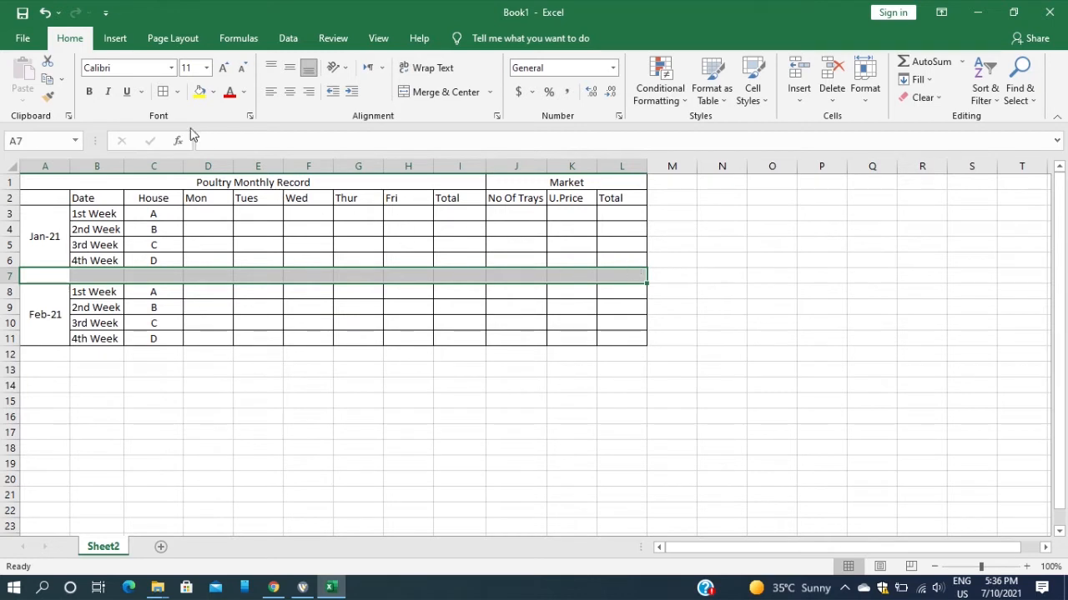
pyautogui.click(368, 477)
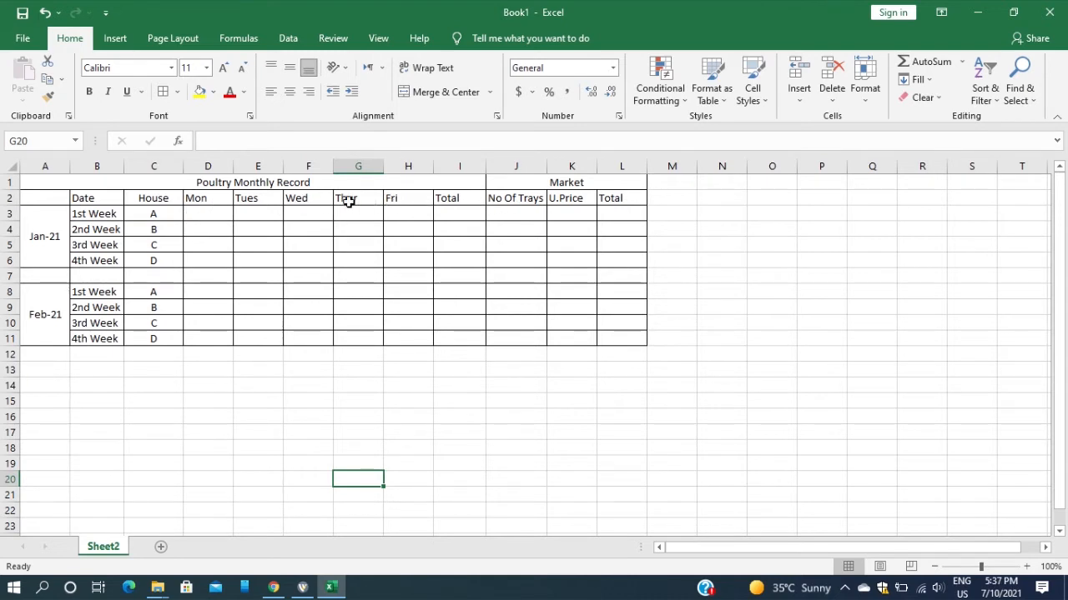
# Enter the January Monday figures 500, 450, 200 and 150 for houses A to D in D3:D6
pyautogui.click(198, 213)
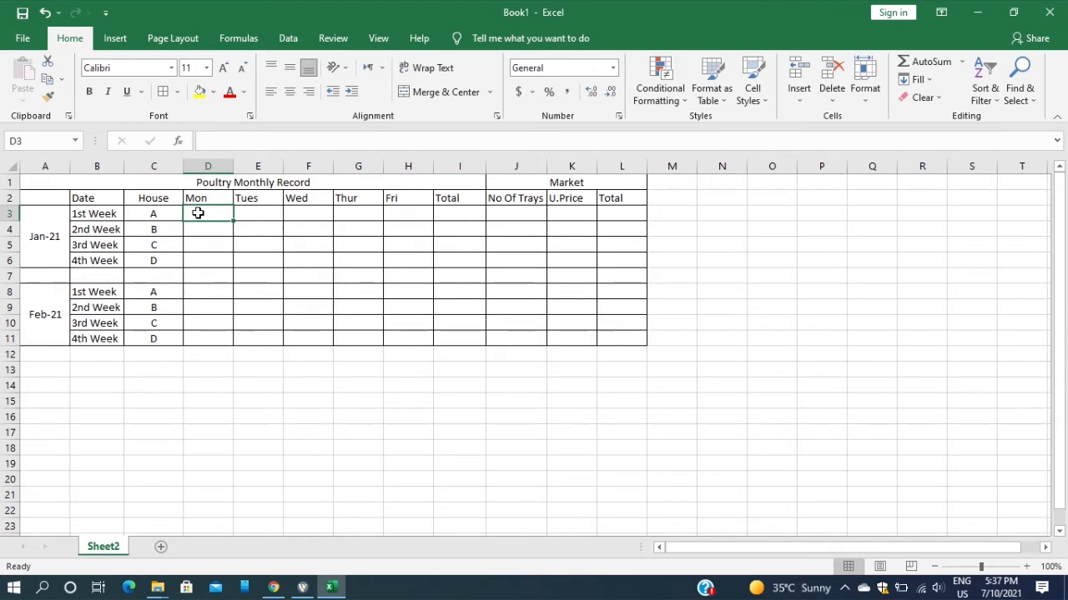
pyautogui.write('500')
pyautogui.click(202, 236)
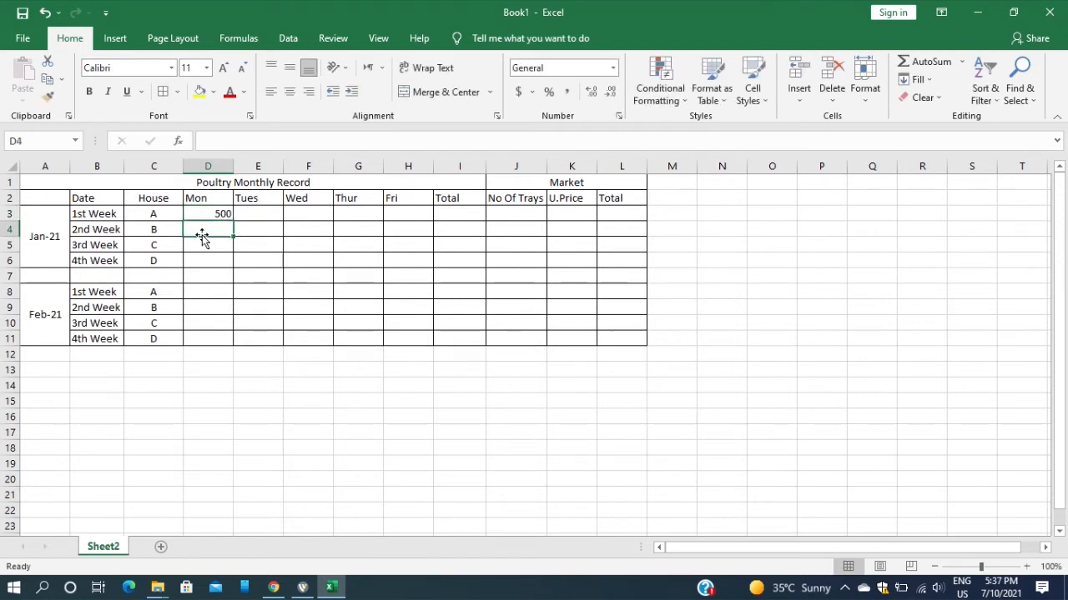
pyautogui.write('450')
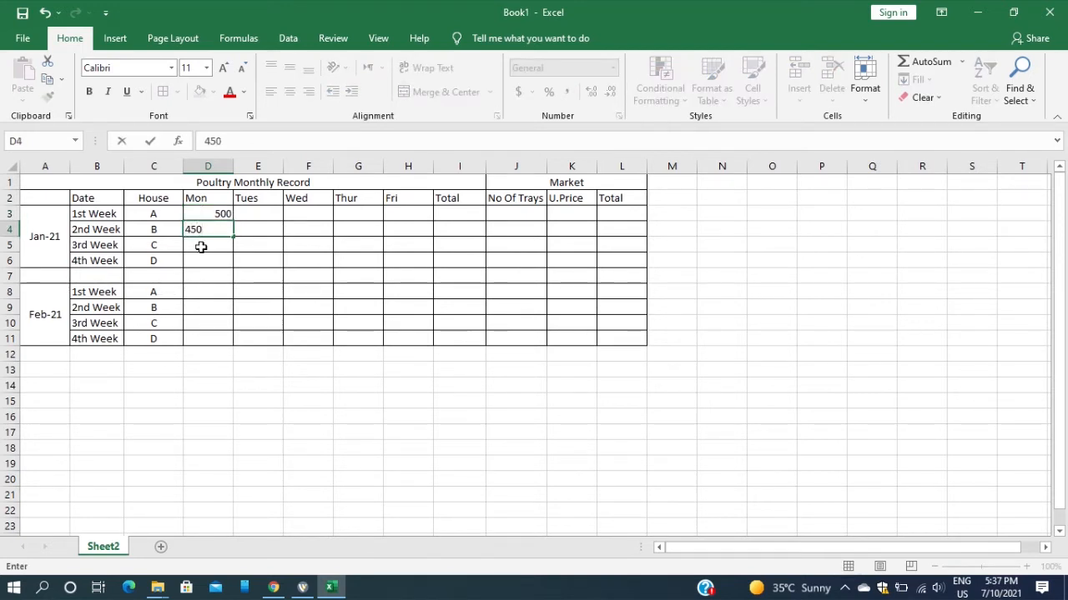
pyautogui.click(203, 246)
pyautogui.write('200')
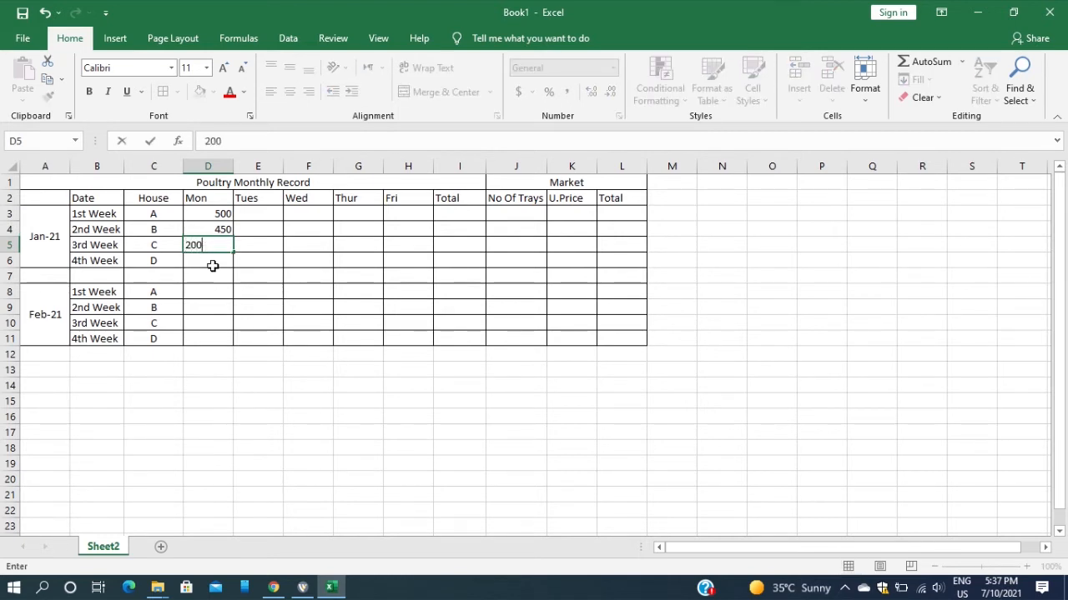
pyautogui.click(216, 264)
pyautogui.write('15')
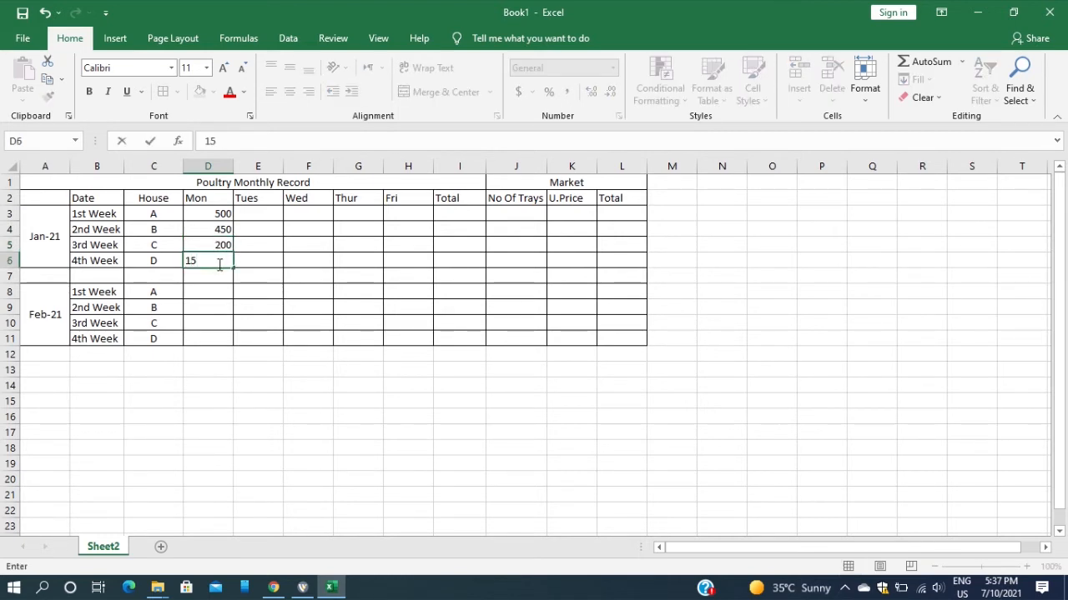
pyautogui.write('0')
# Enter the January Tuesday figures 700, 350, 180 and 90 for houses A to D in E3:E6
pyautogui.click(246, 215)
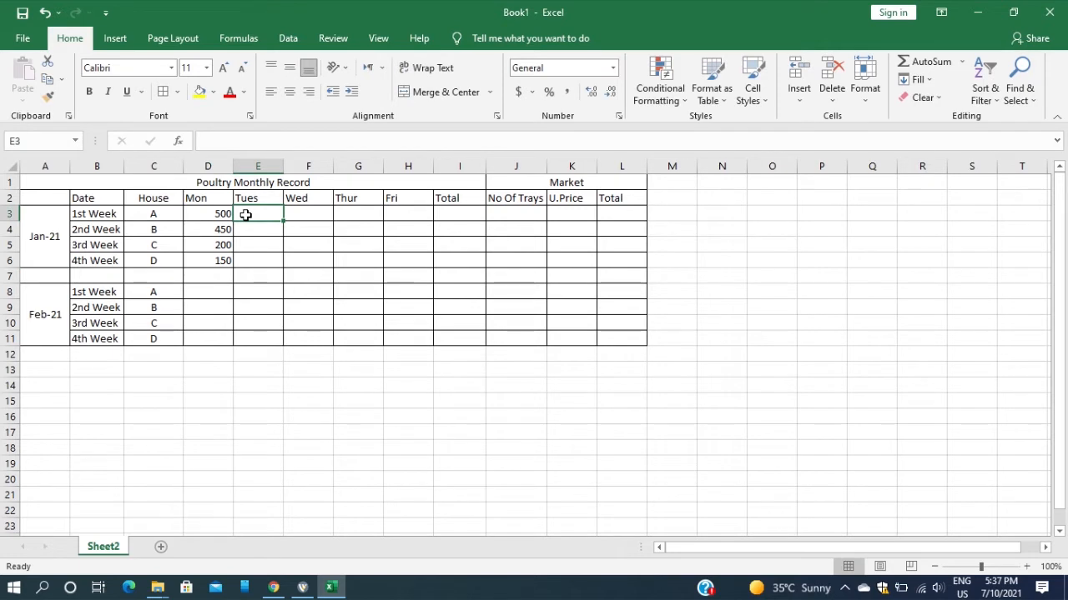
pyautogui.write('700')
pyautogui.click(252, 228)
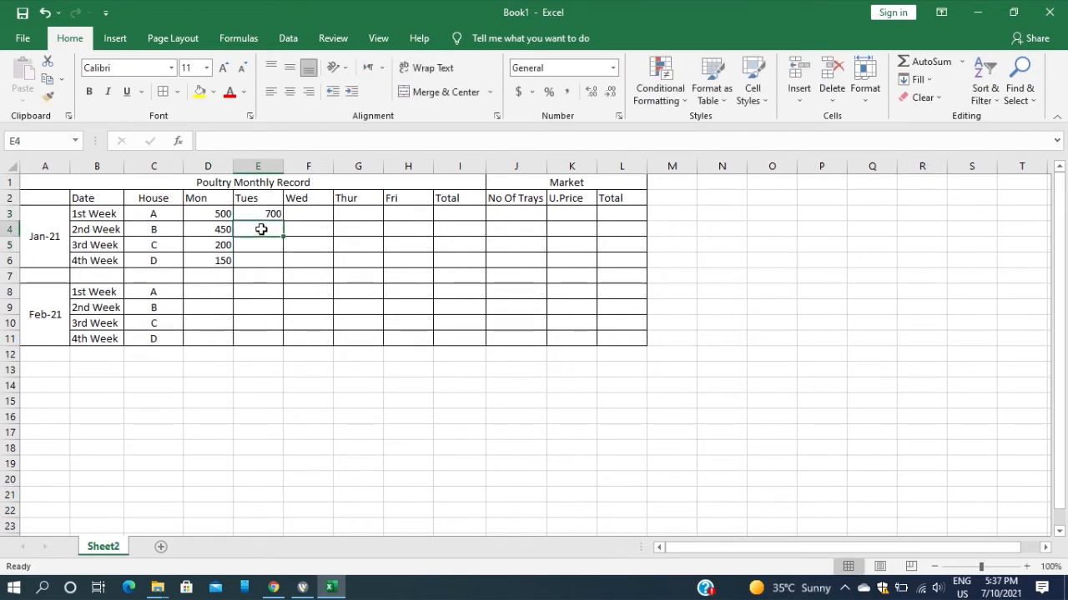
pyautogui.write('350')
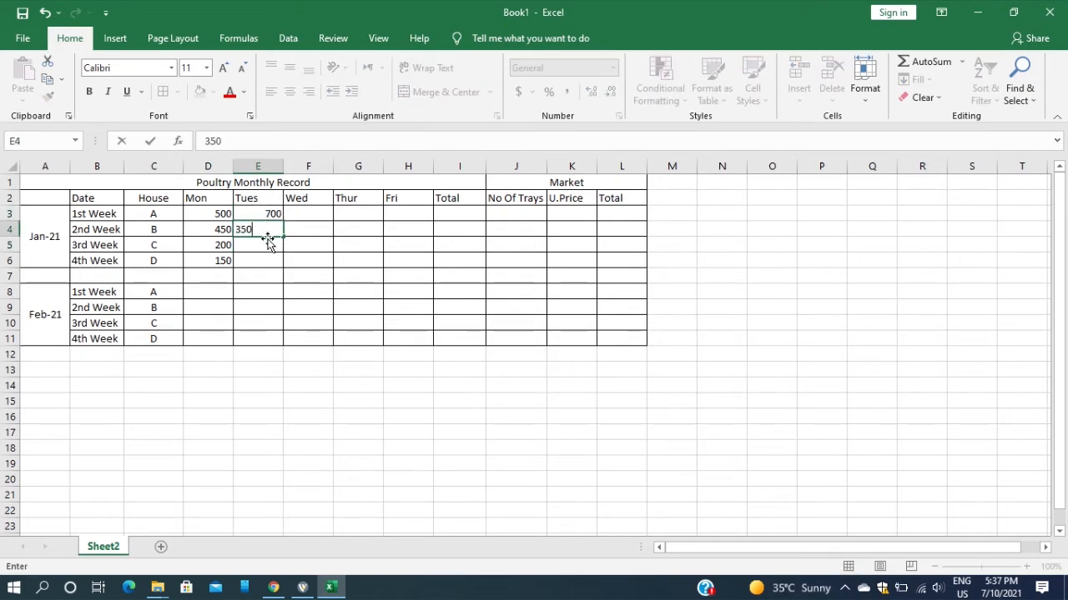
pyautogui.click(266, 241)
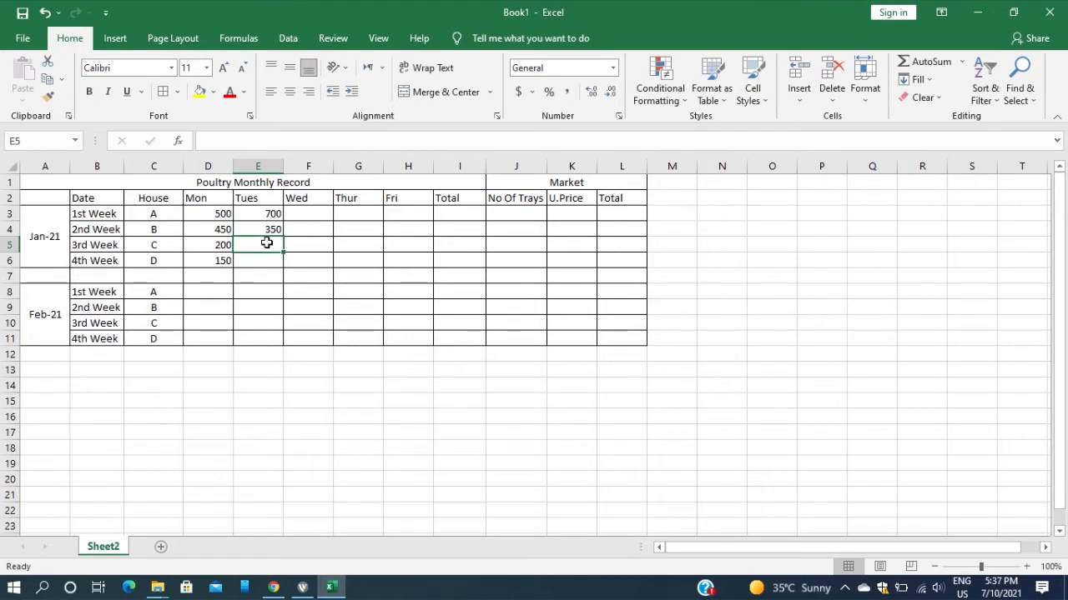
pyautogui.write('180')
pyautogui.press('Return')
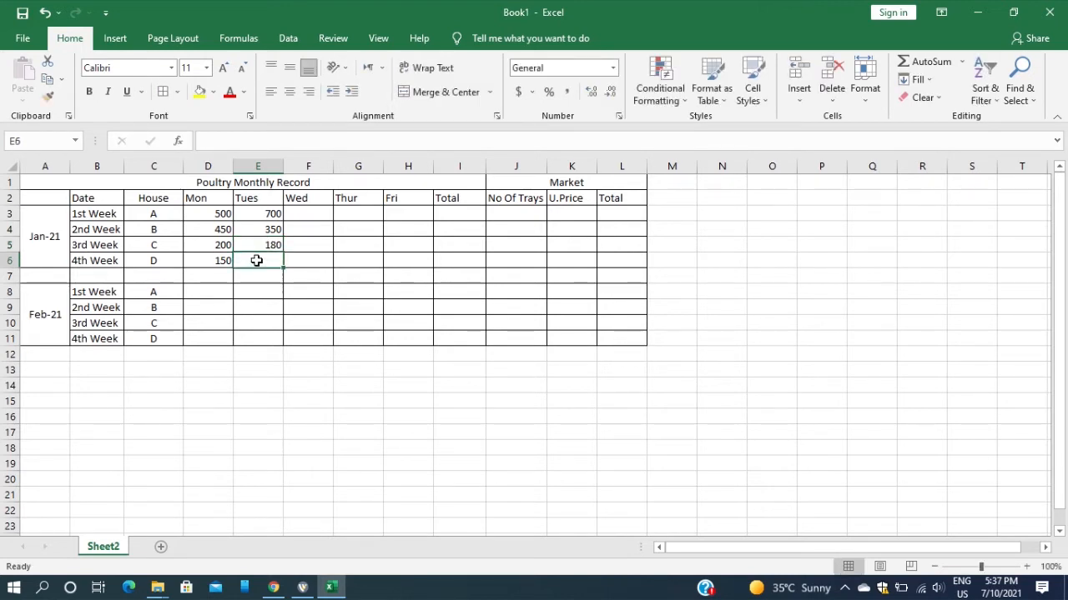
pyautogui.write('90')
# Enter the January Wednesday figures 450, 290, 157 and 120 for houses A to D in F3:F6
pyautogui.click(306, 215)
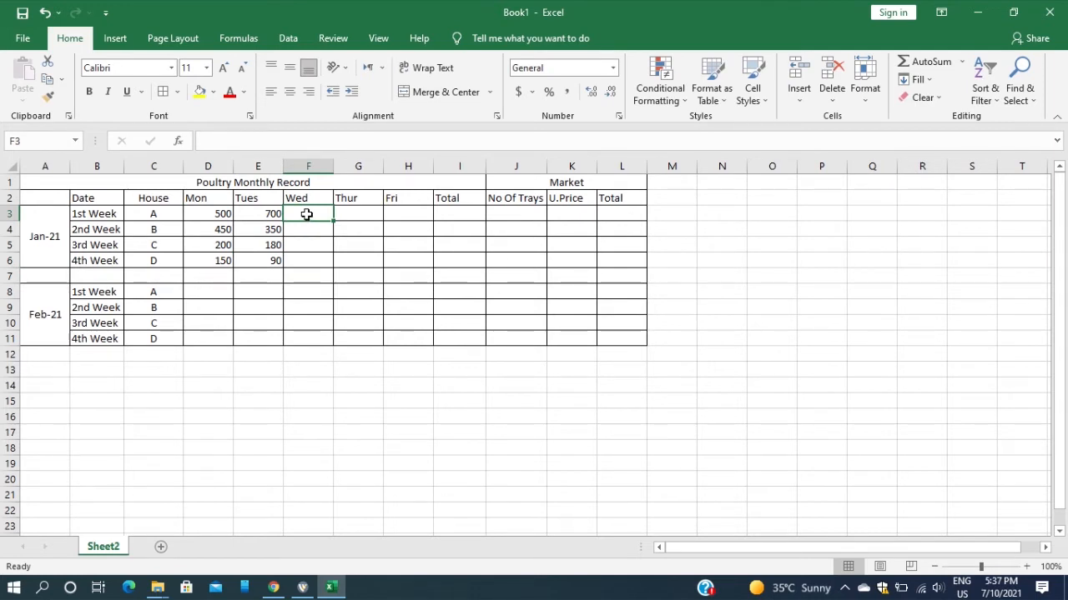
pyautogui.write('450')
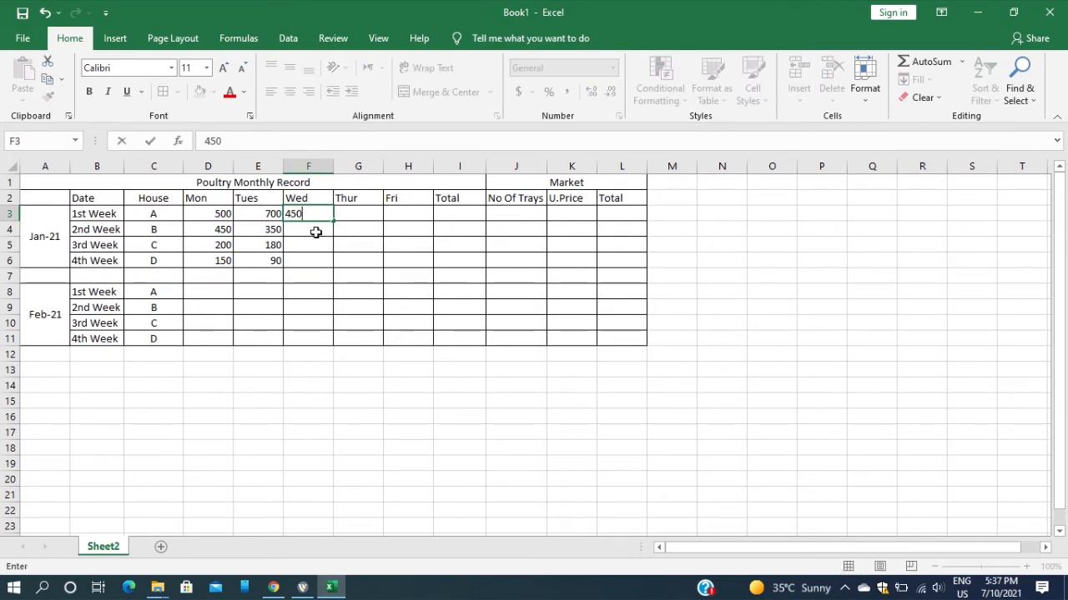
pyautogui.click(316, 232)
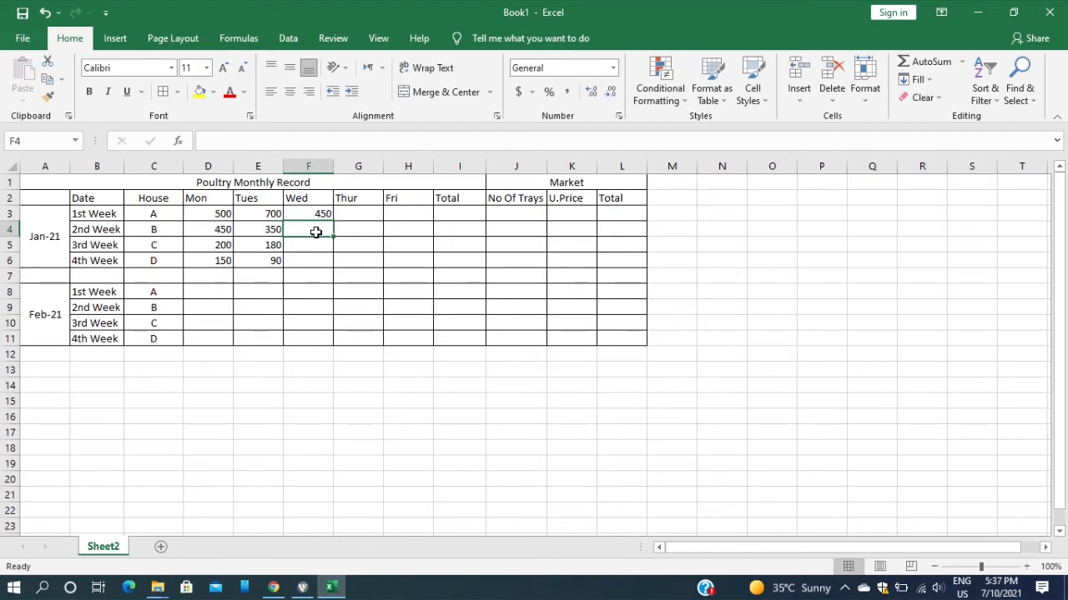
pyautogui.write('290')
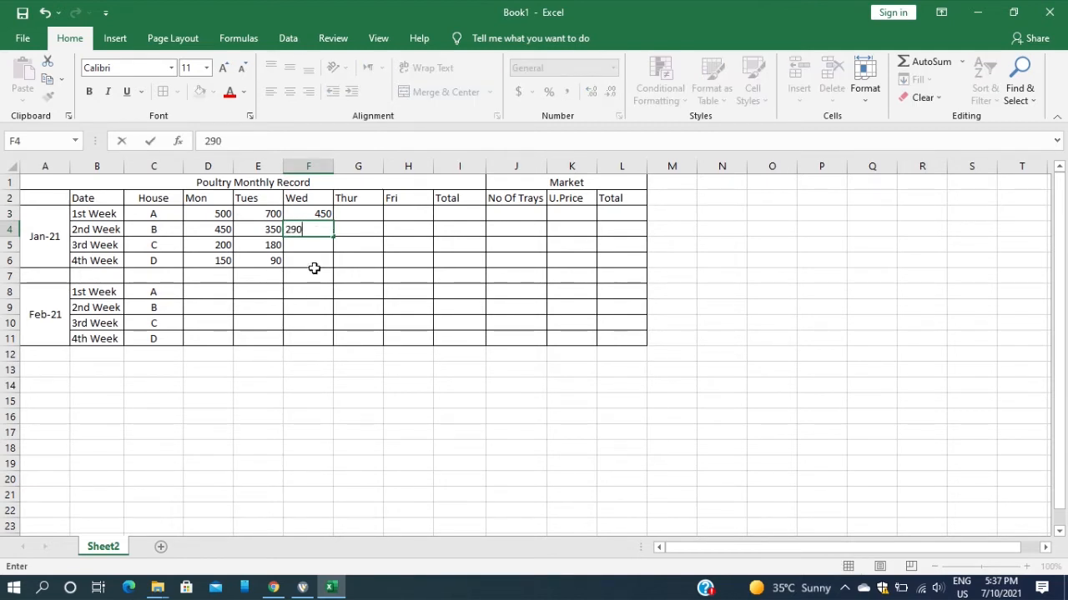
pyautogui.click(308, 246)
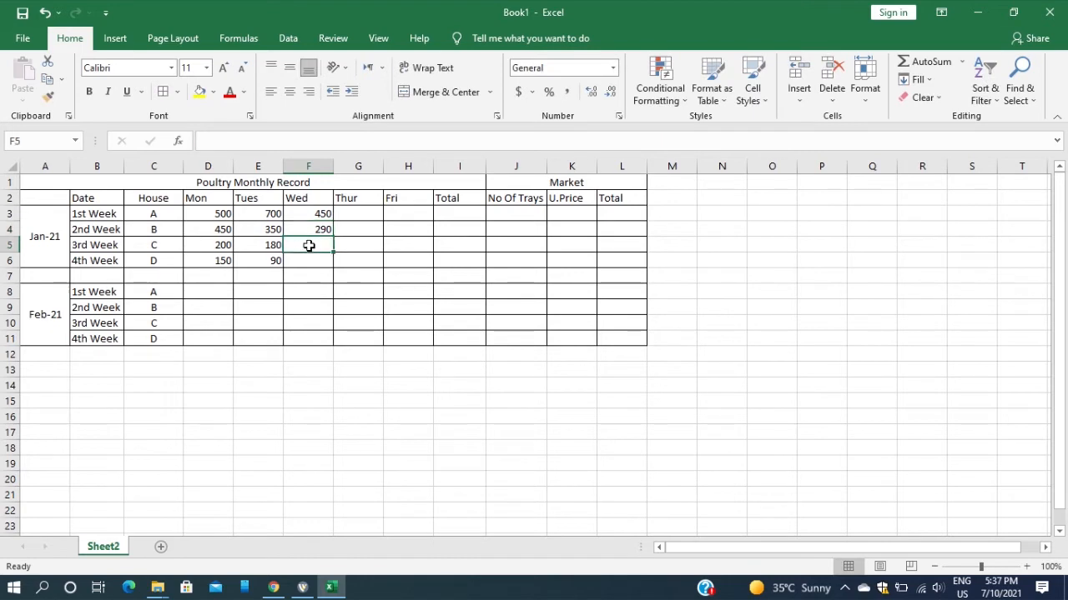
pyautogui.write('157')
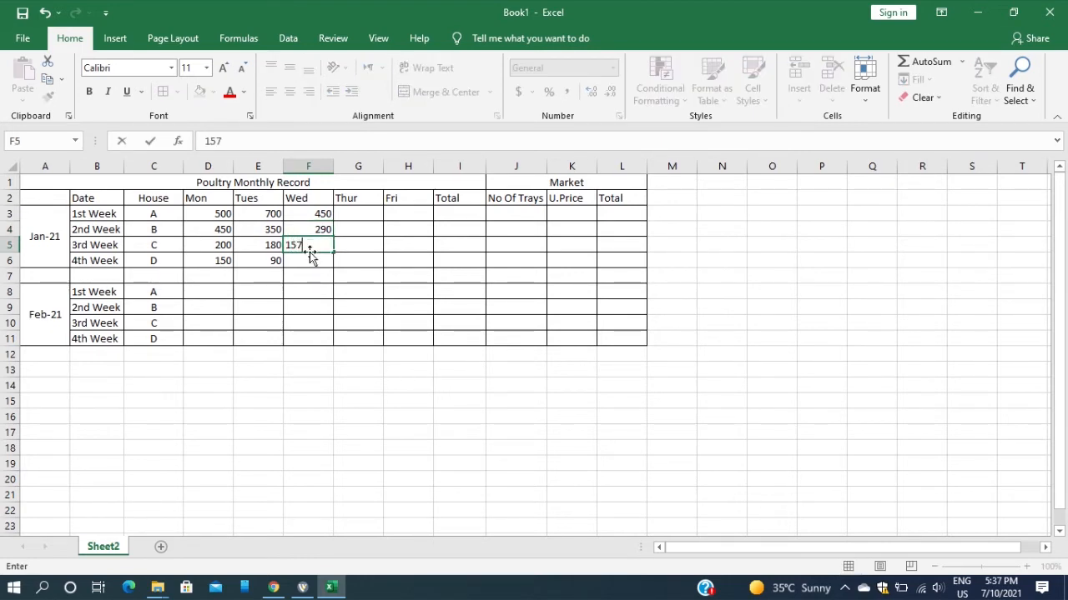
pyautogui.click(310, 259)
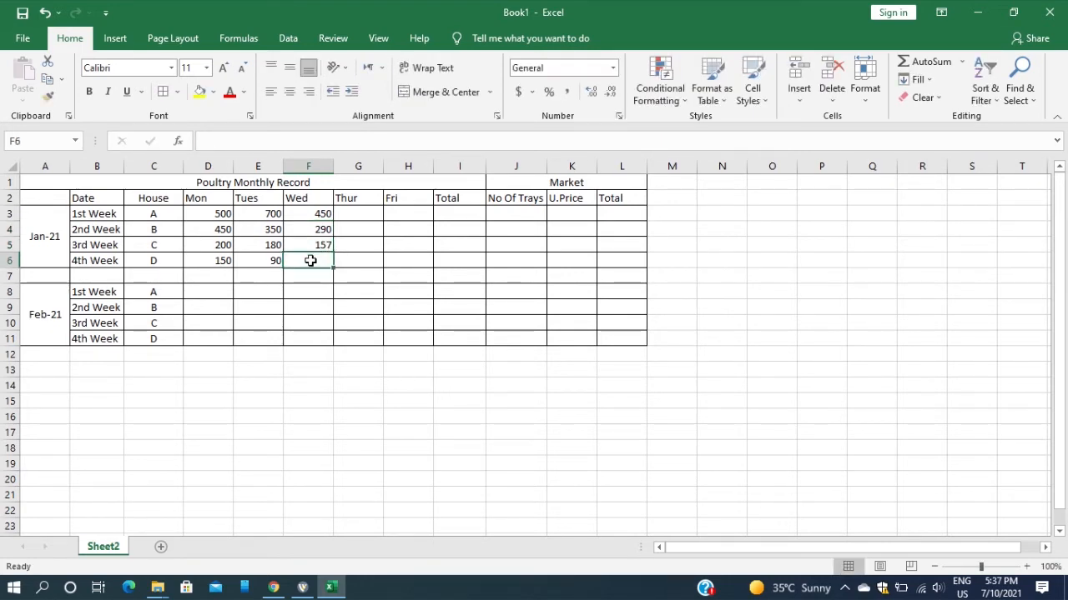
pyautogui.write('120')
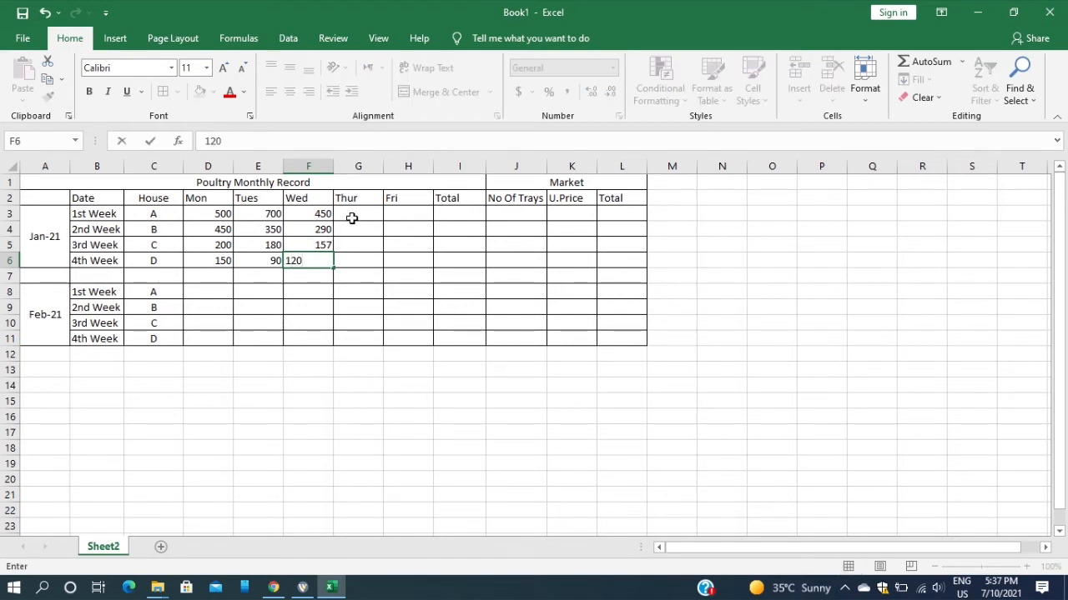
# Enter the January Thursday figures 310, 180, 70 and 115 for houses A to D in G3:G6
pyautogui.click(352, 217)
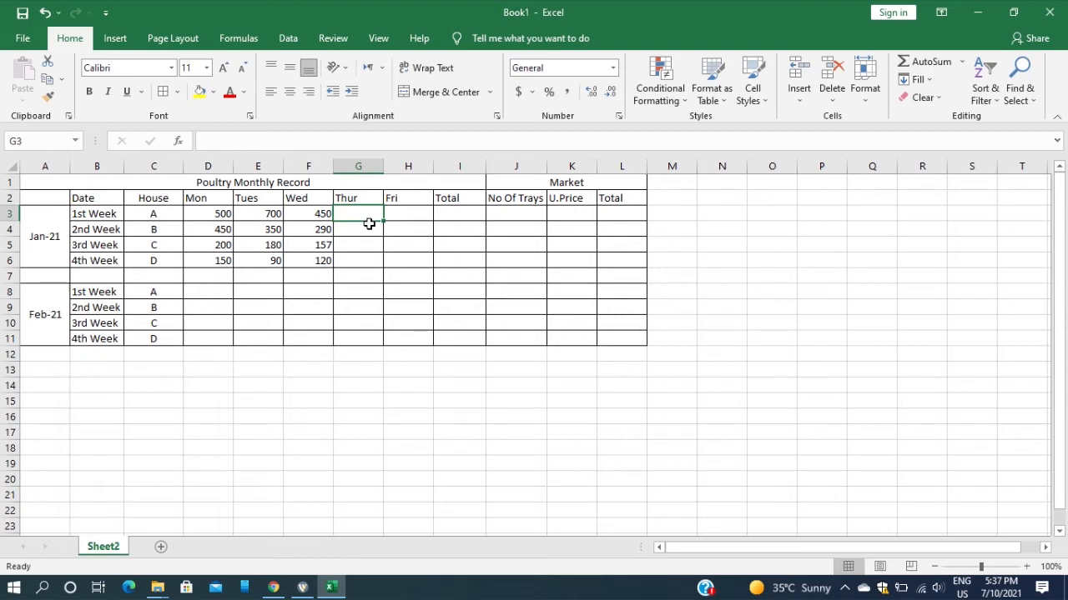
pyautogui.write('31')
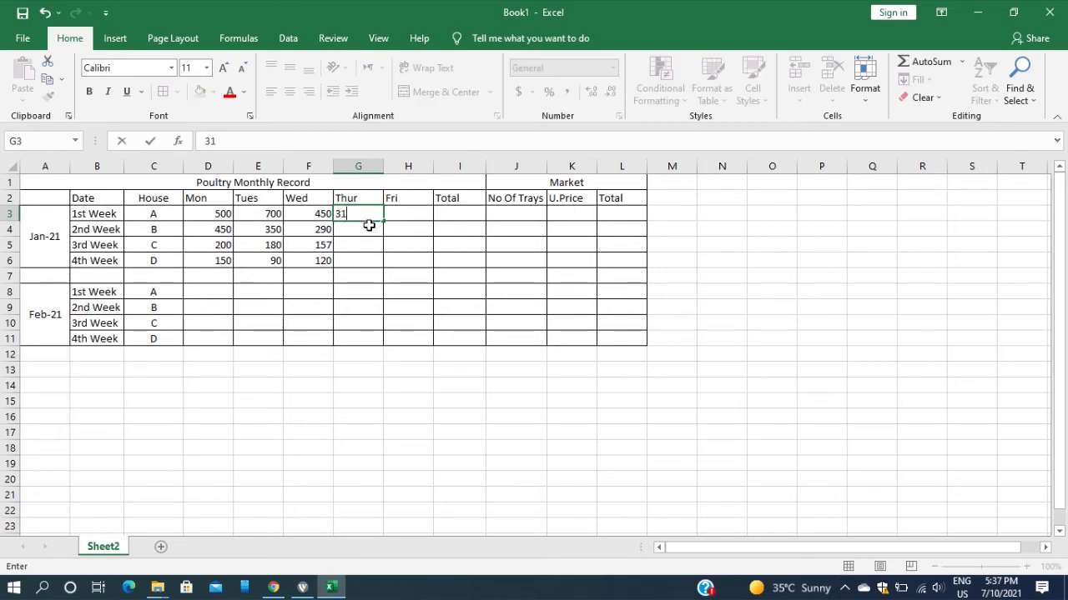
pyautogui.write('0')
pyautogui.click(365, 231)
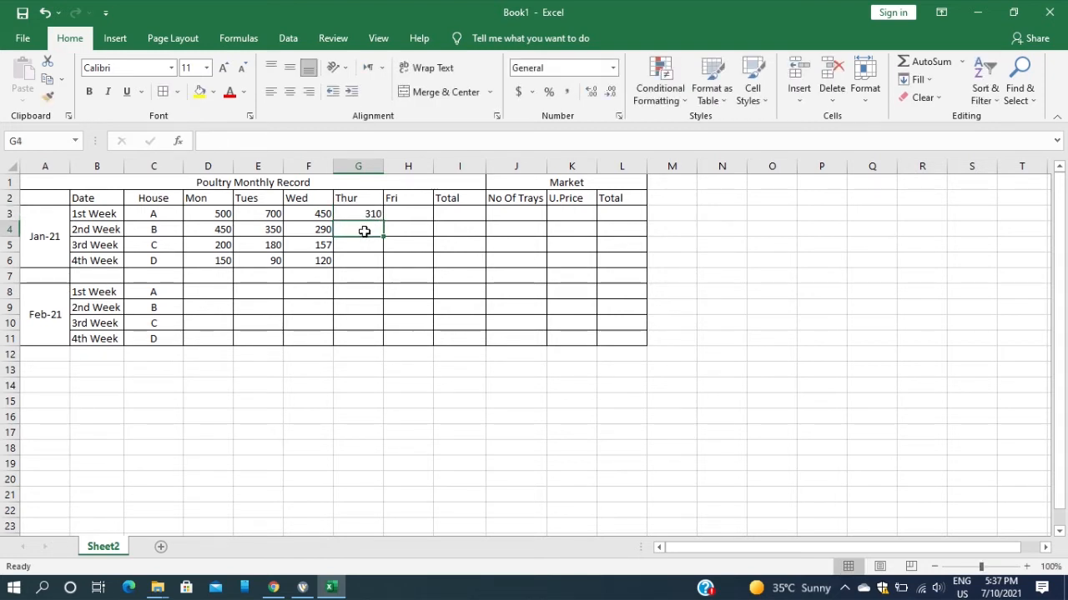
pyautogui.write('180')
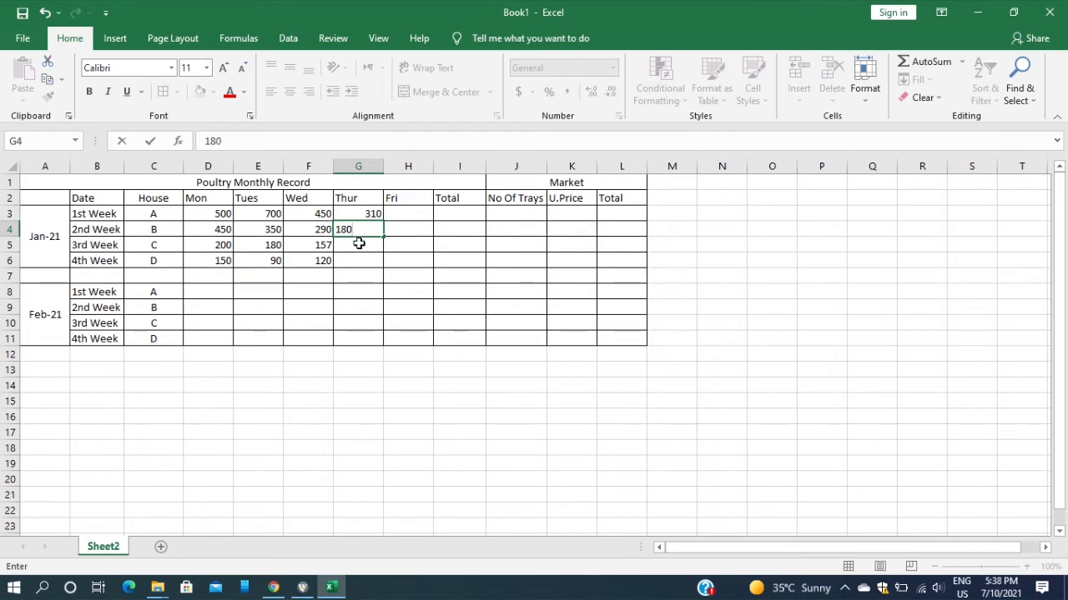
pyautogui.click(359, 244)
pyautogui.write('70')
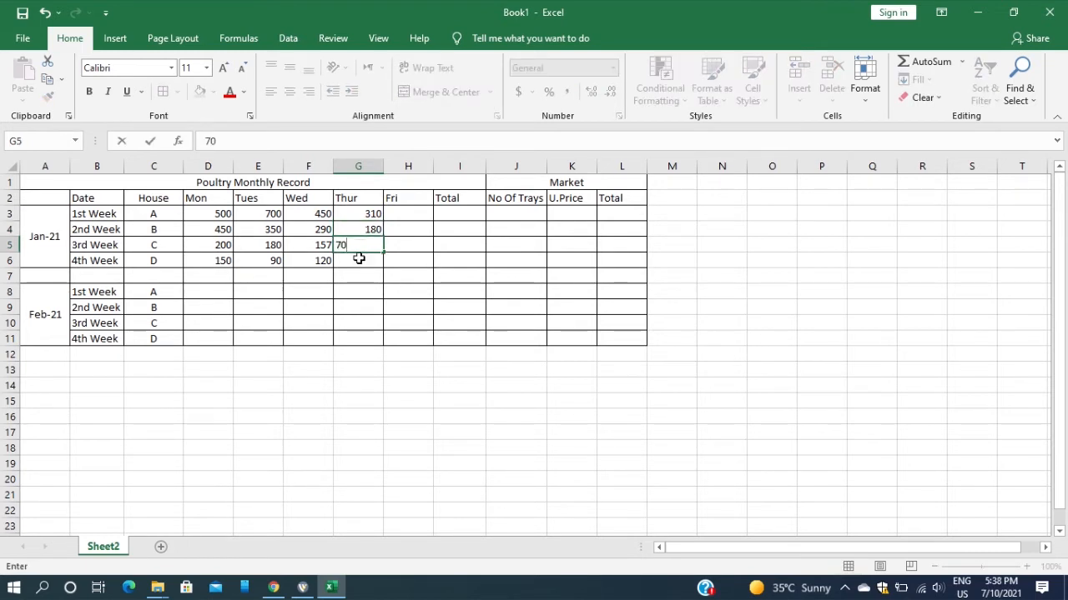
pyautogui.click(359, 259)
pyautogui.write('115')
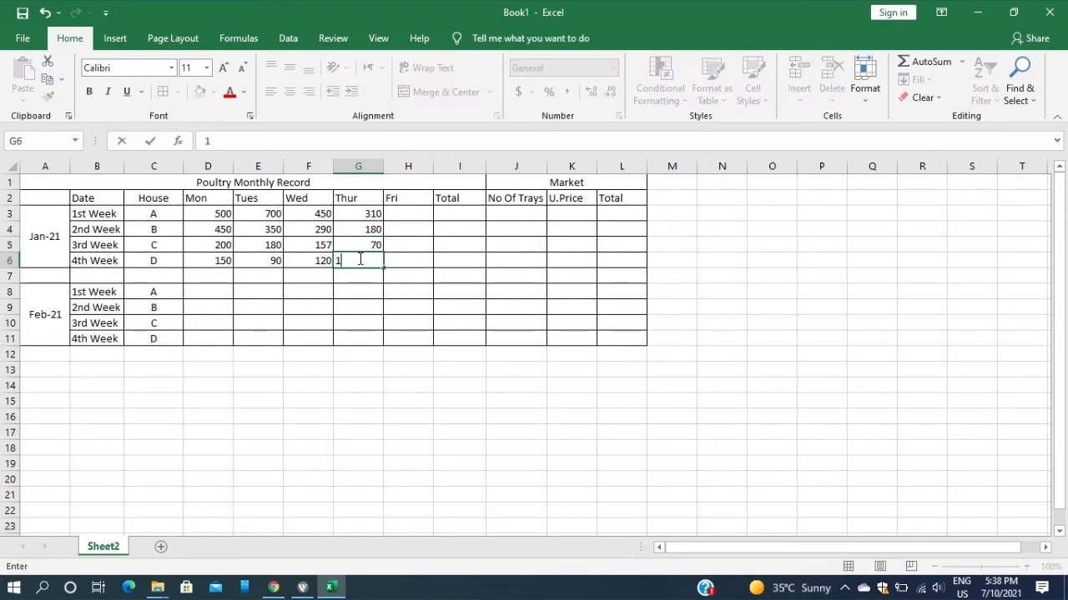
# Enter the January Friday figures 200, 90, 85 and 67 for houses A to D in H3:H6
pyautogui.click(422, 216)
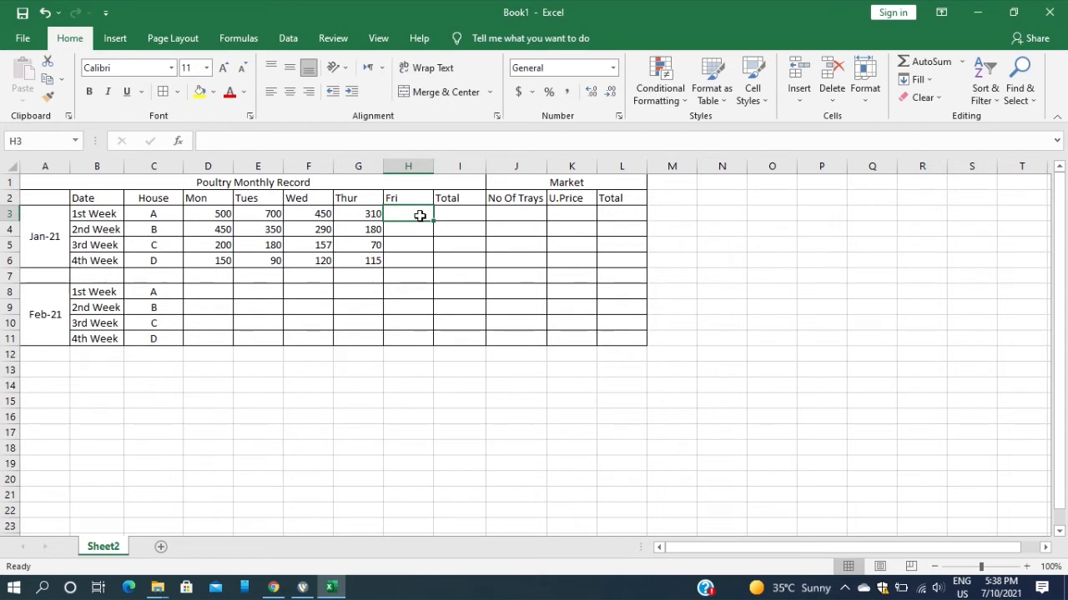
pyautogui.write('200')
pyautogui.click(417, 227)
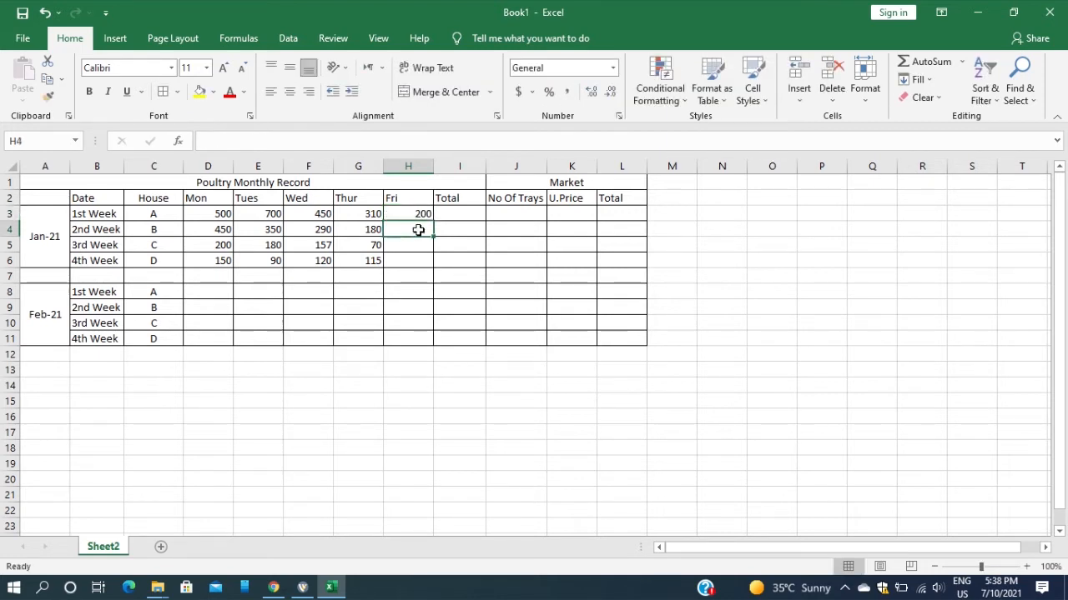
pyautogui.write('90')
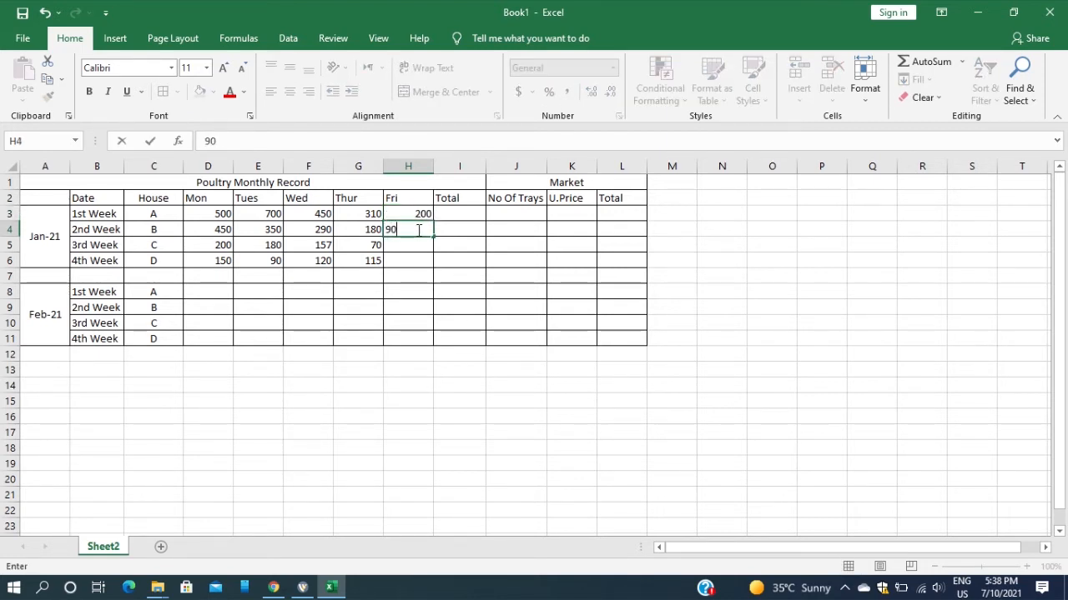
pyautogui.click(415, 245)
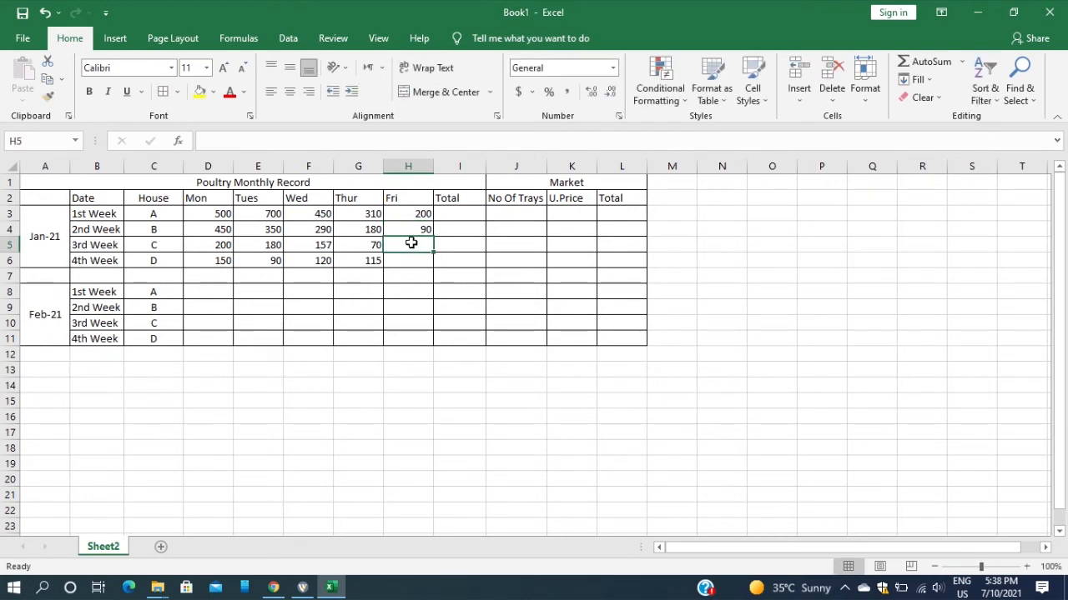
pyautogui.write('85')
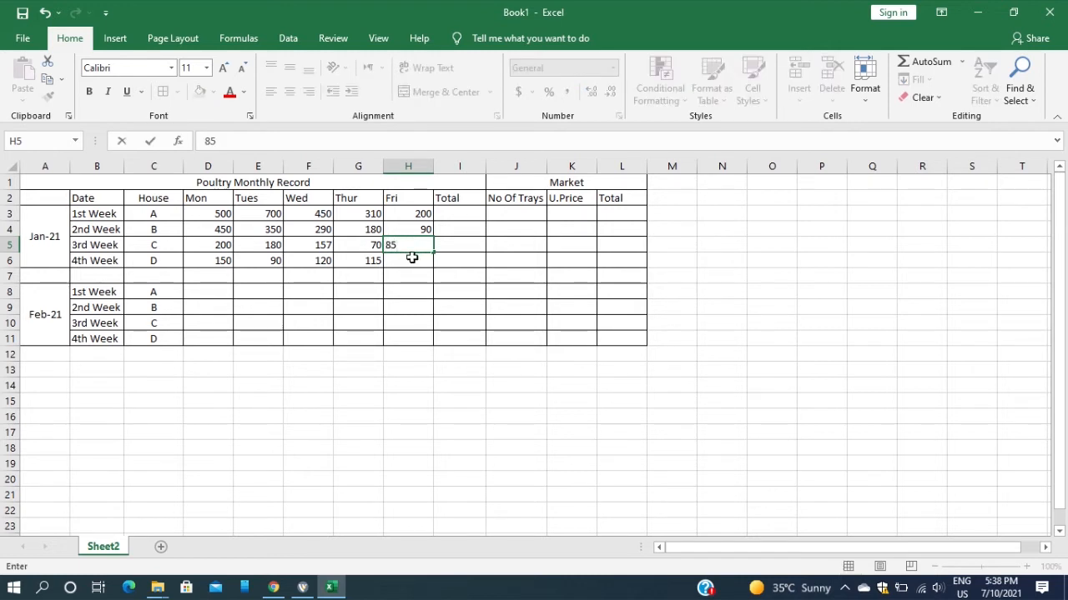
pyautogui.click(414, 260)
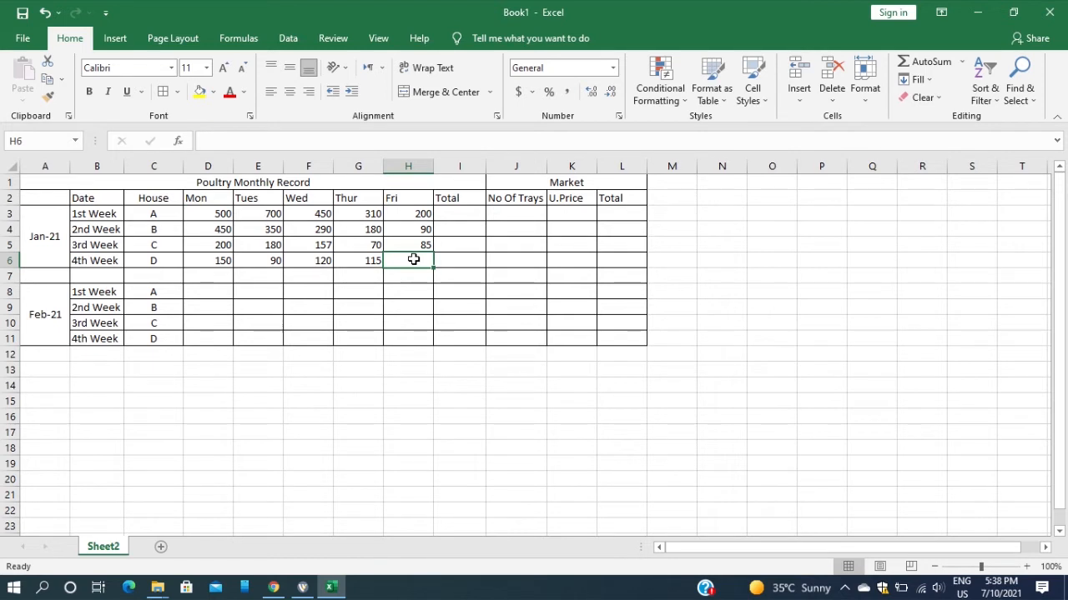
pyautogui.write('67')
pyautogui.click(410, 273)
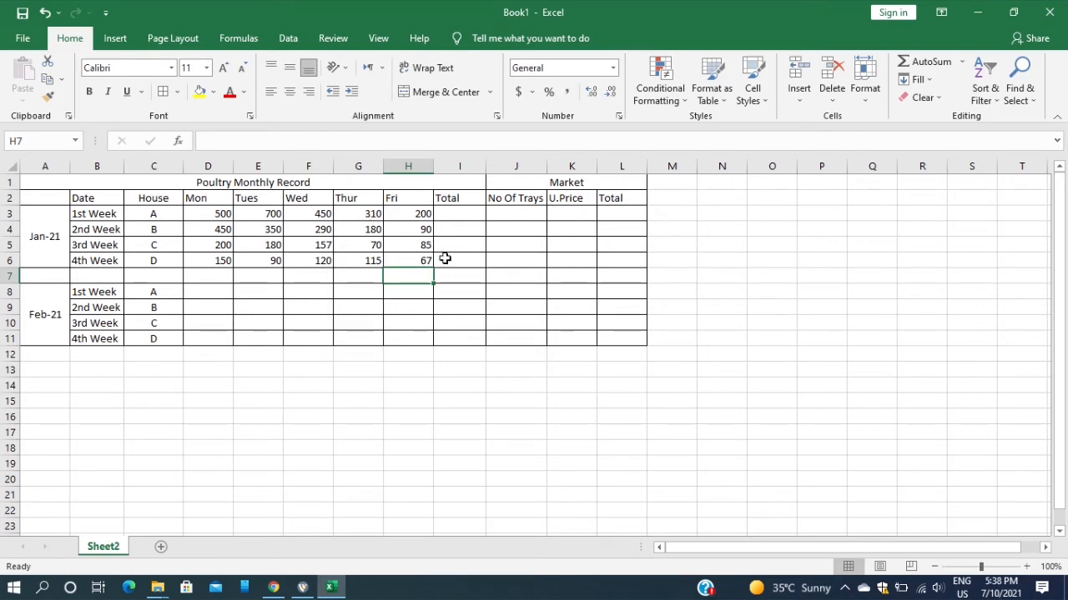
# Open Insert Function for I3 and browse the All category's function list, returning to Most Recently Used
pyautogui.click(452, 215)
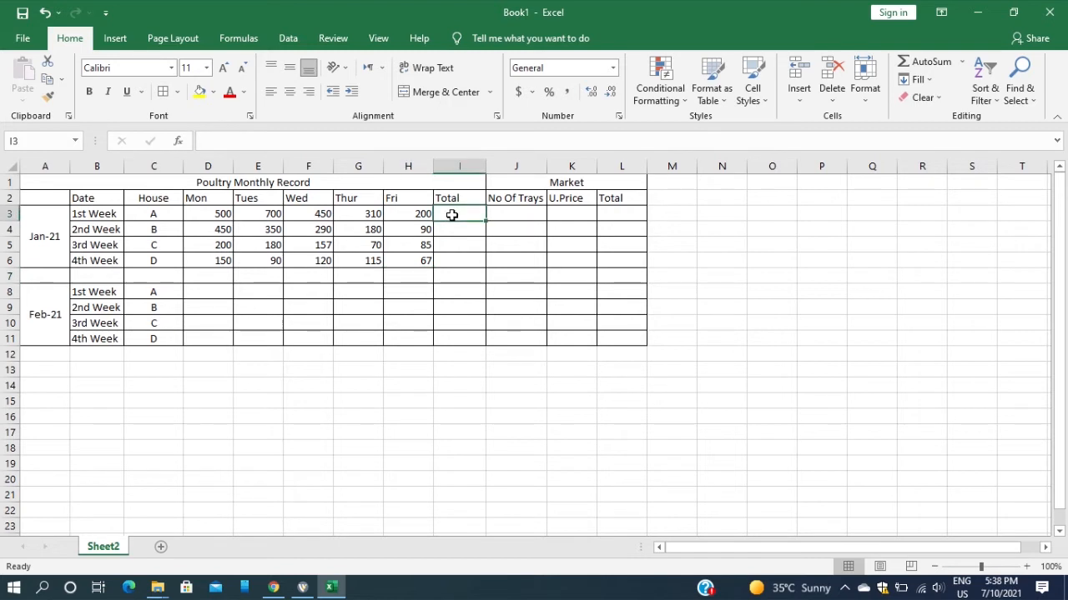
pyautogui.click(180, 142)
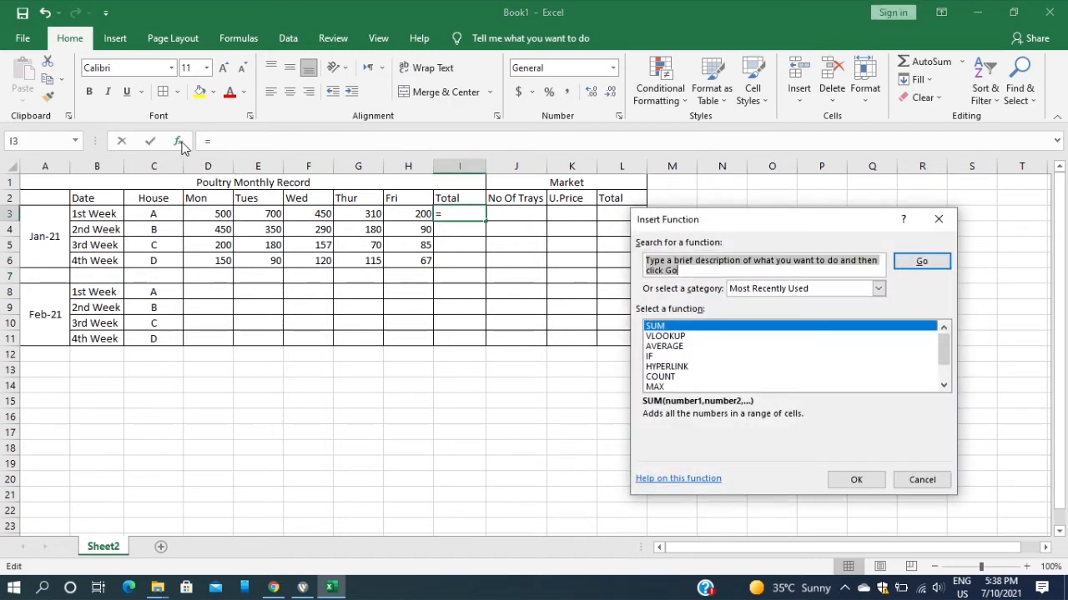
pyautogui.click(876, 288)
pyautogui.click(802, 314)
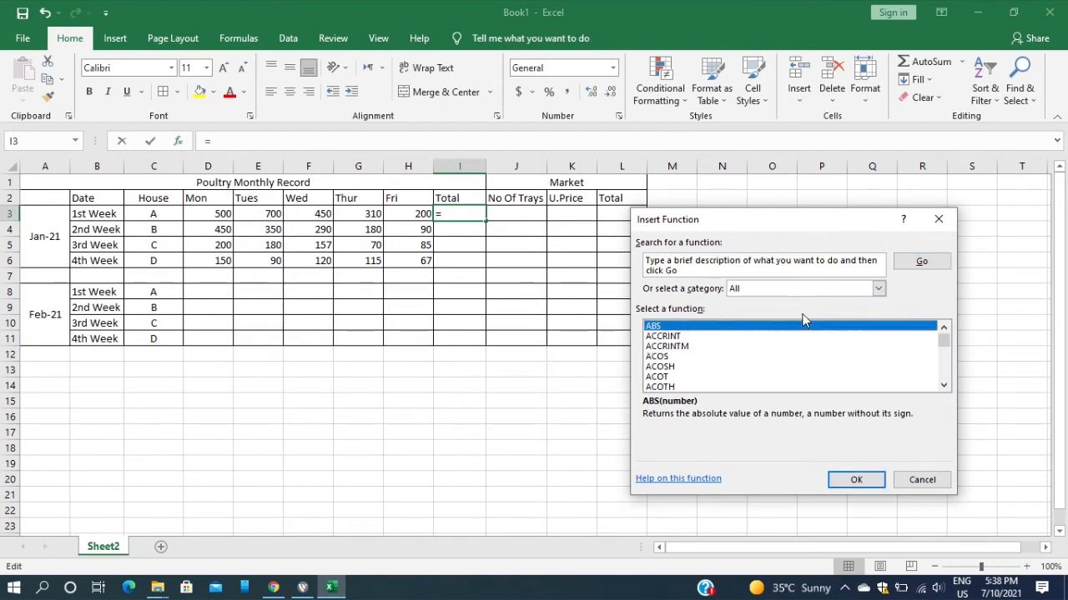
pyautogui.scroll(-20, 755, 359)
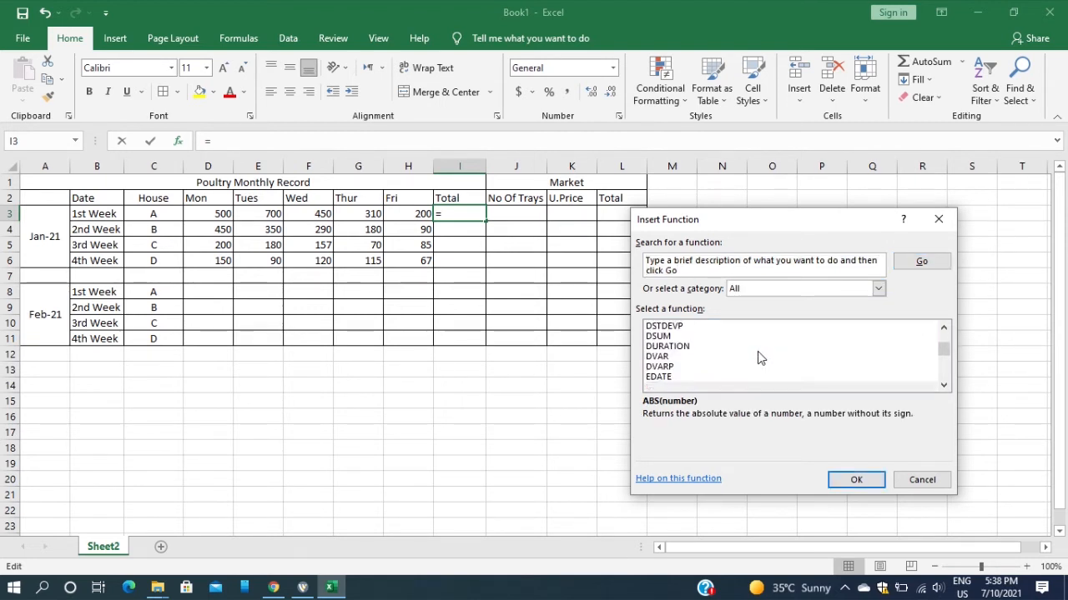
pyautogui.scroll(-20, 758, 357)
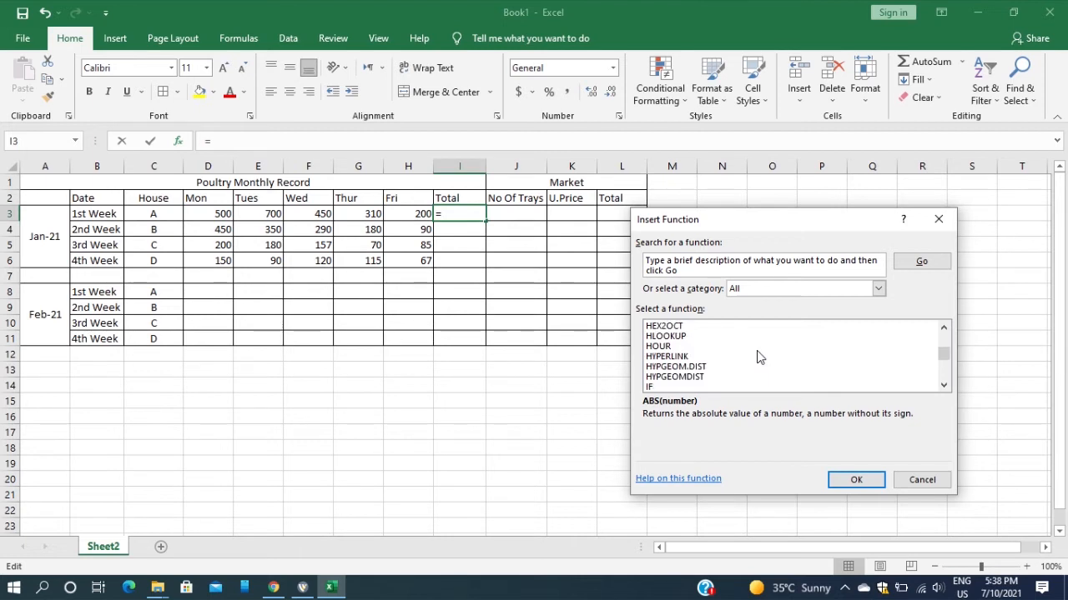
pyautogui.click(876, 289)
pyautogui.click(797, 302)
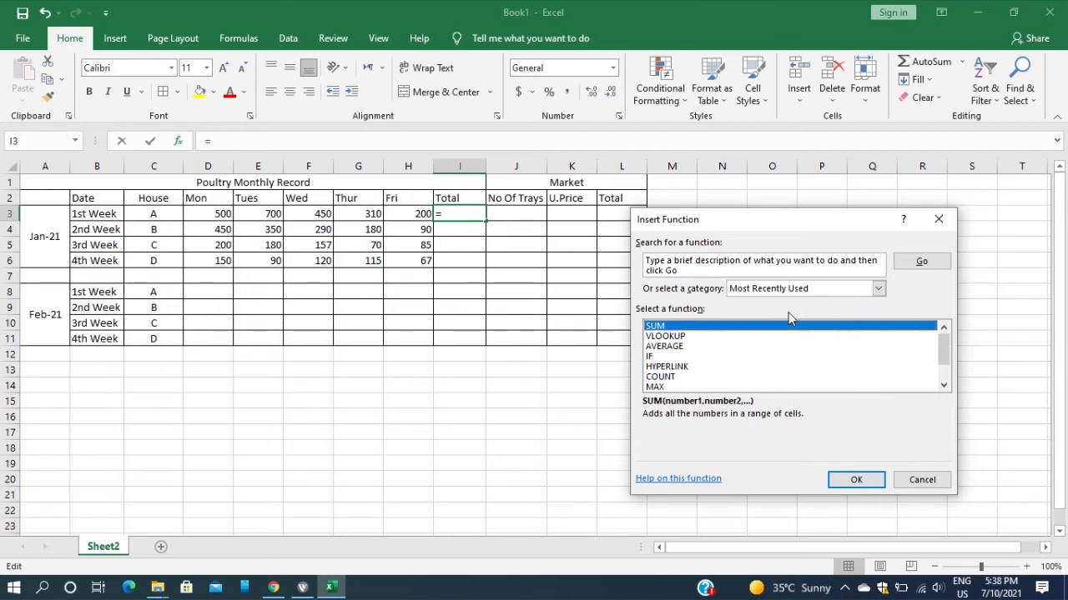
# Total the January 1st Week figures D3:H3 in I3 with the SUM function and undo that entry
pyautogui.click(694, 336)
pyautogui.click(684, 326)
pyautogui.click(852, 480)
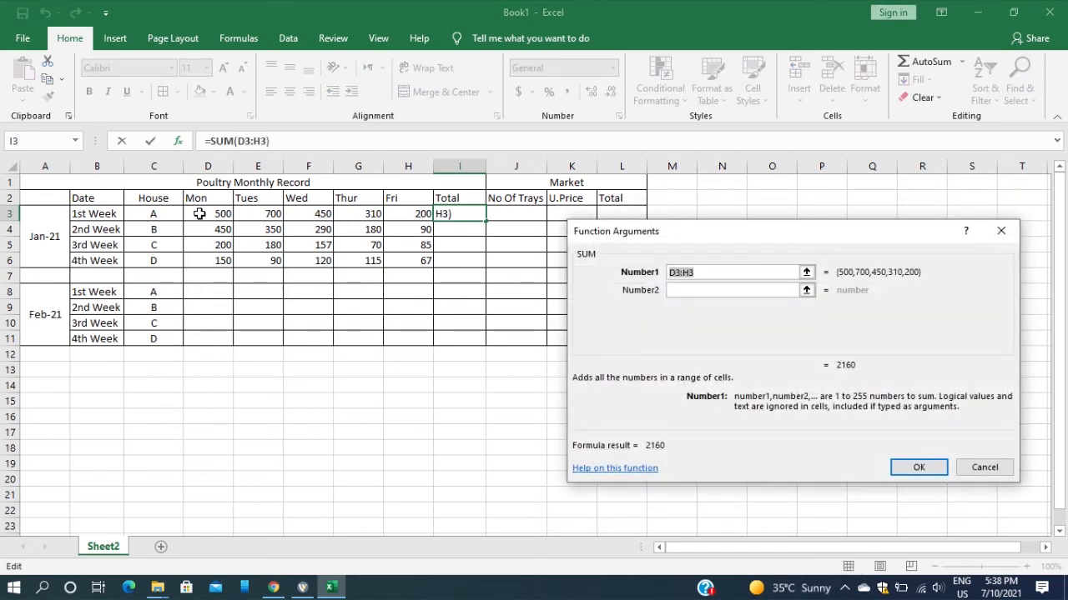
pyautogui.moveTo(200, 214); pyautogui.dragTo(401, 211)
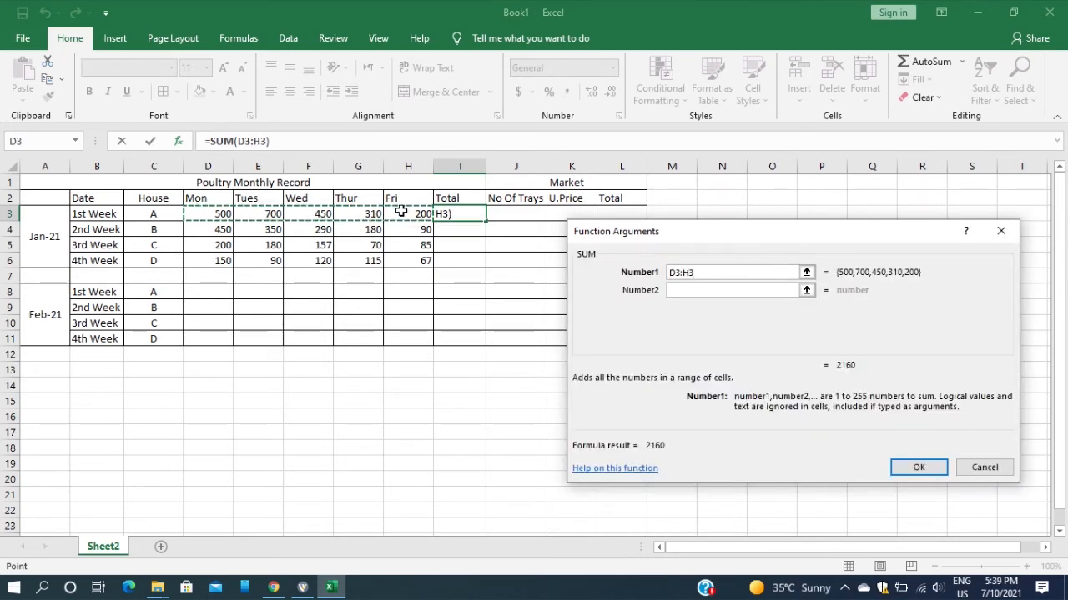
pyautogui.press('Return')
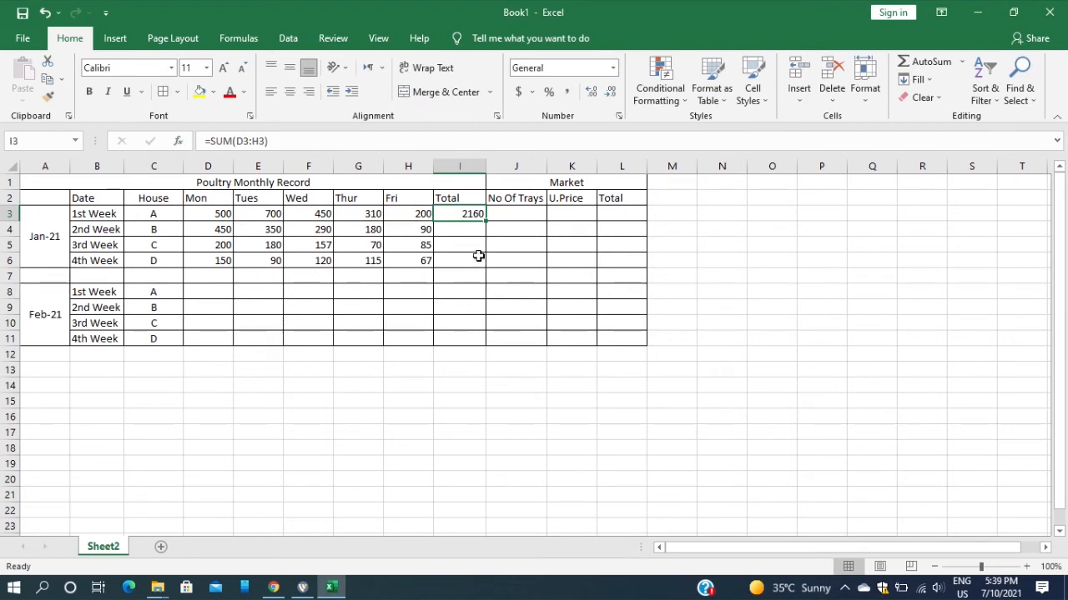
pyautogui.hotkey('ctrl', 'z')
pyautogui.click(469, 285)
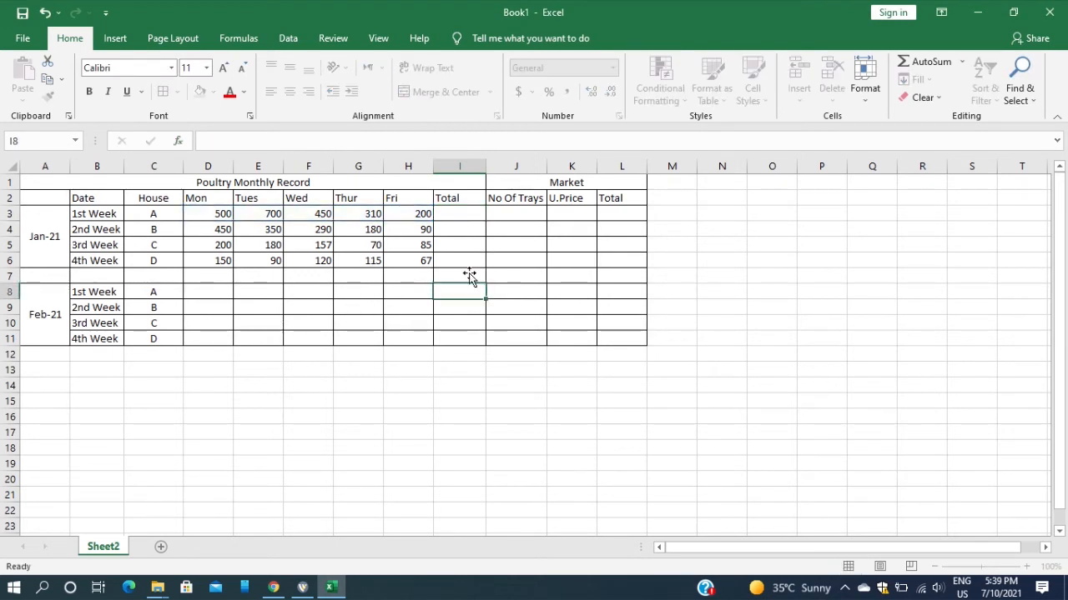
# Enter the addition formula =D3+E3+F3+G3+H3 in I3 to total the January 1st Week
pyautogui.click(460, 216)
pyautogui.write('=')
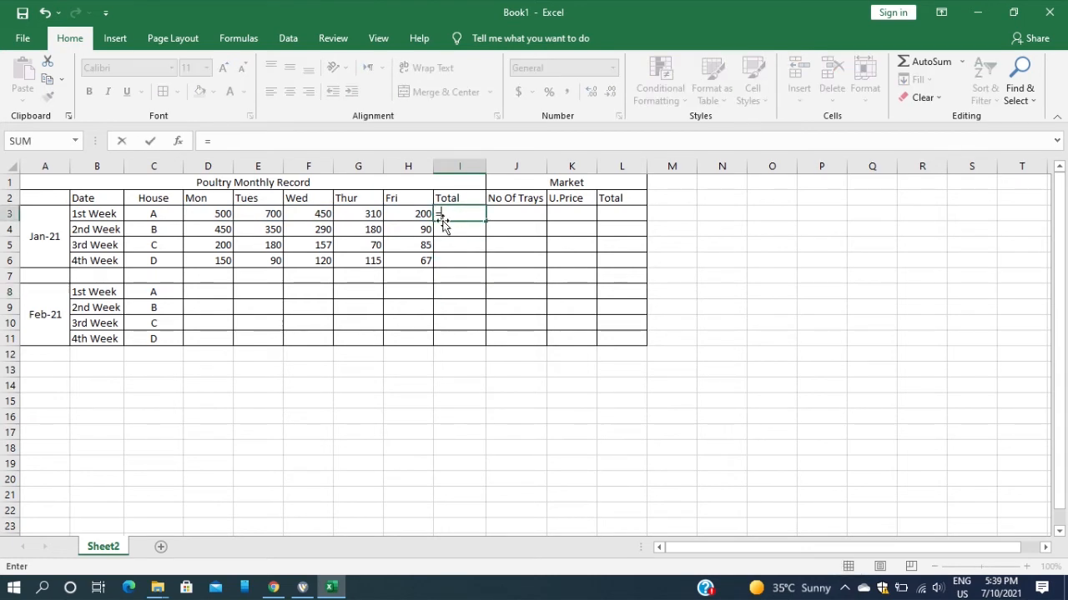
pyautogui.click(214, 214)
pyautogui.write('+')
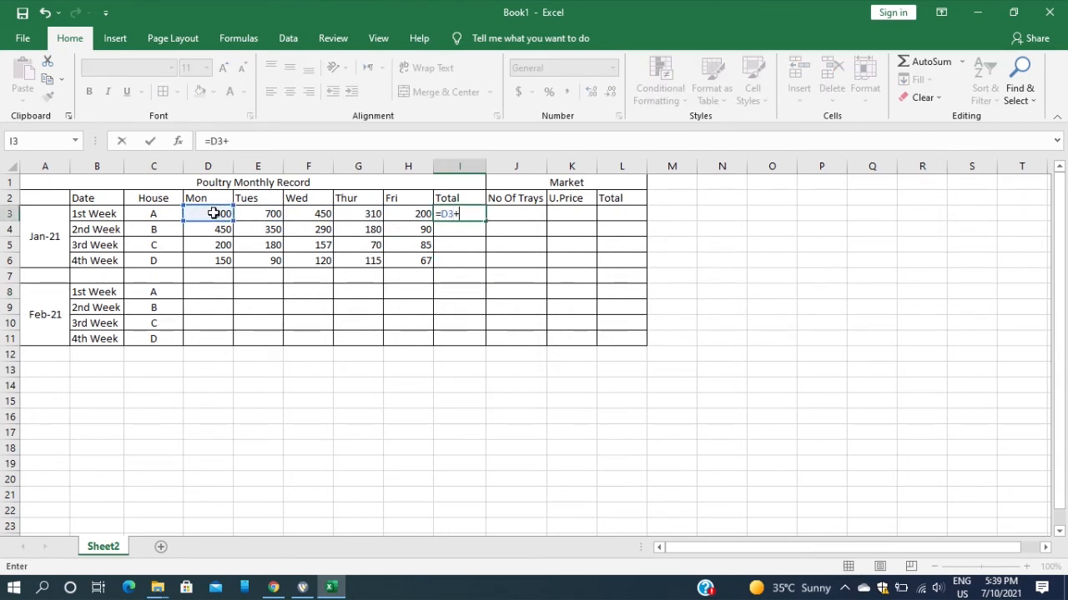
pyautogui.click(255, 215)
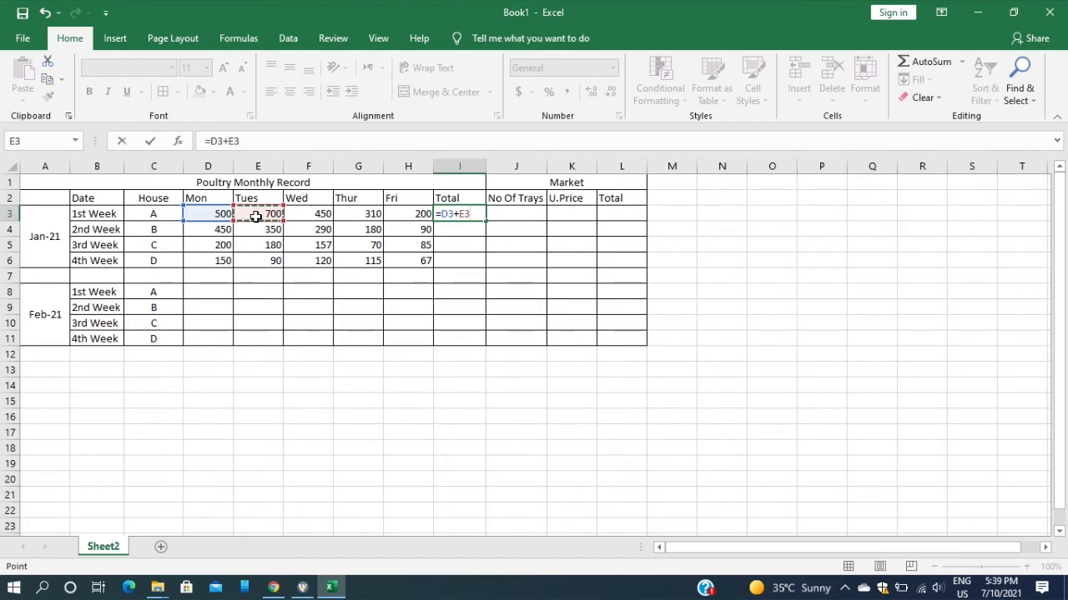
pyautogui.write('+')
pyautogui.click(295, 213)
pyautogui.write('+')
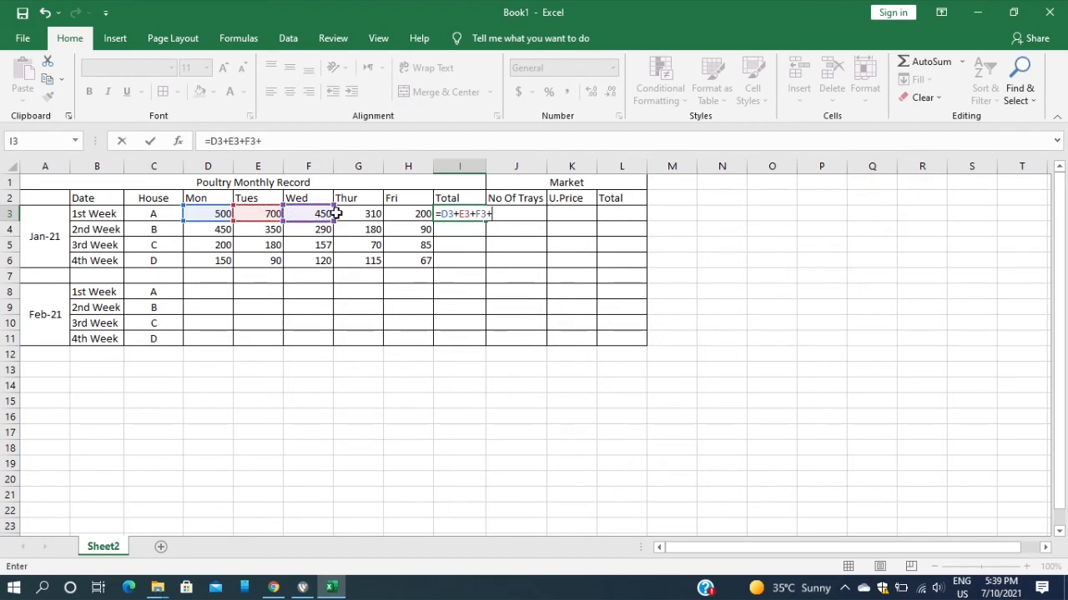
pyautogui.click(349, 215)
pyautogui.write('+')
pyautogui.click(407, 215)
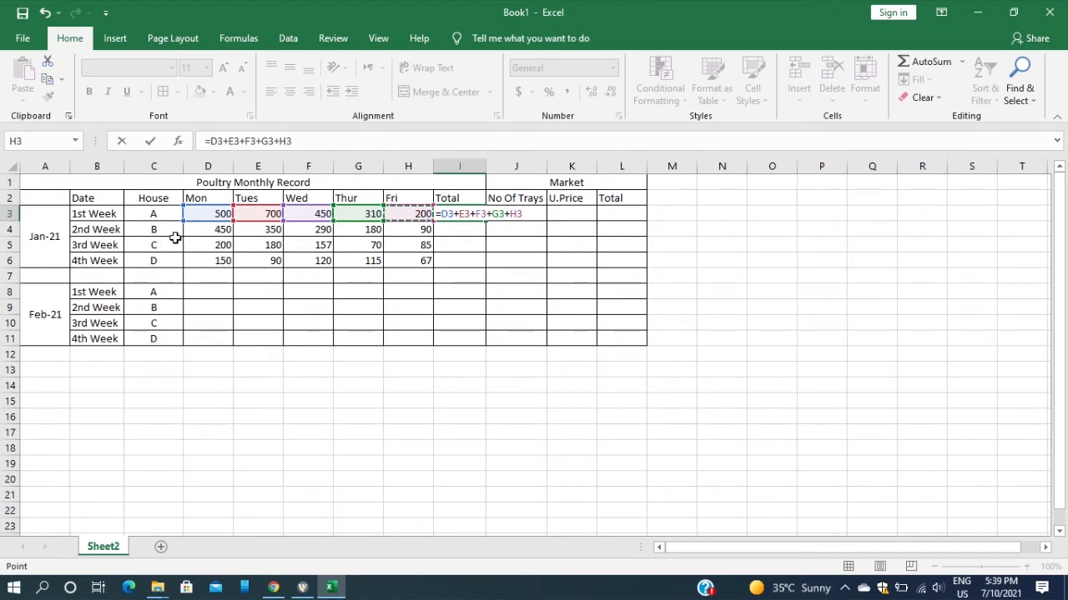
pyautogui.press('Return')
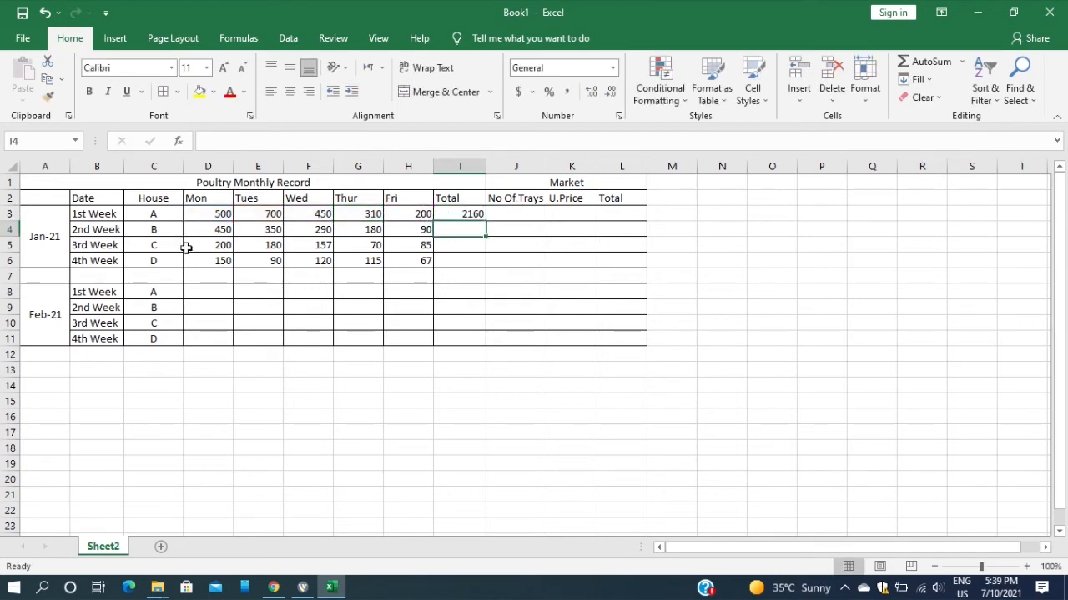
# Clear the addition formula from the January 1st Week total in I3
pyautogui.click(455, 214)
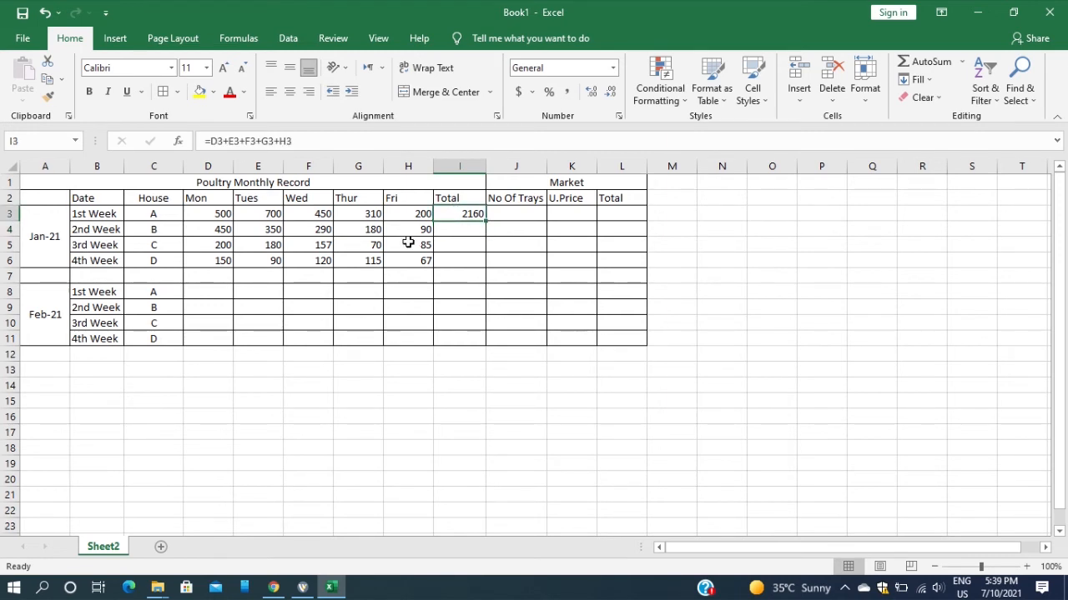
pyautogui.press('BackSpace')
pyautogui.click(453, 218)
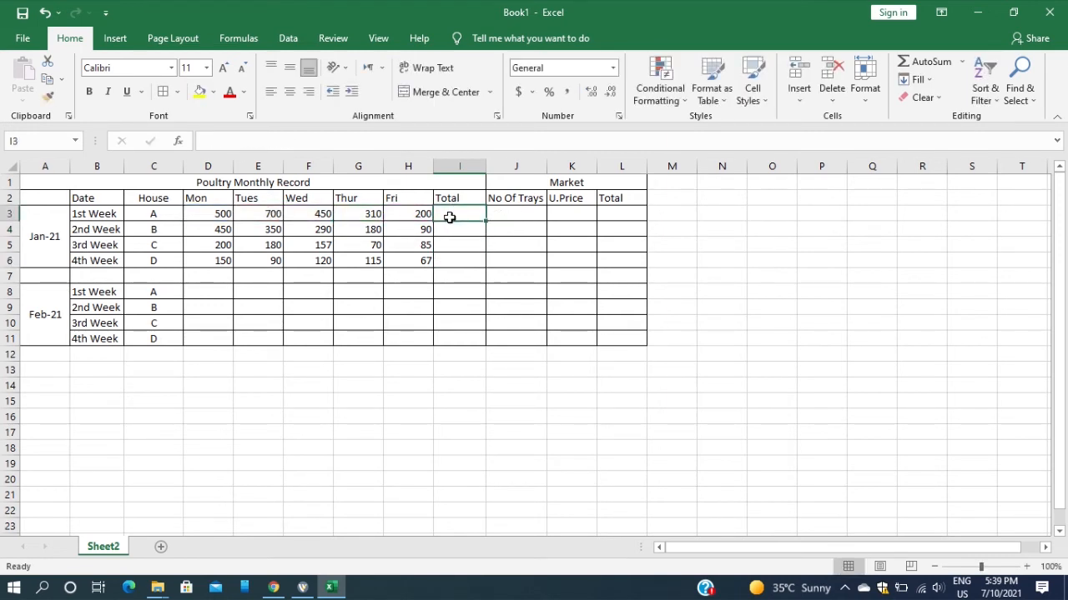
# Insert a SUM of D3:H3 in I3 and fill the formula down to I6 for the January totals
pyautogui.click(183, 141)
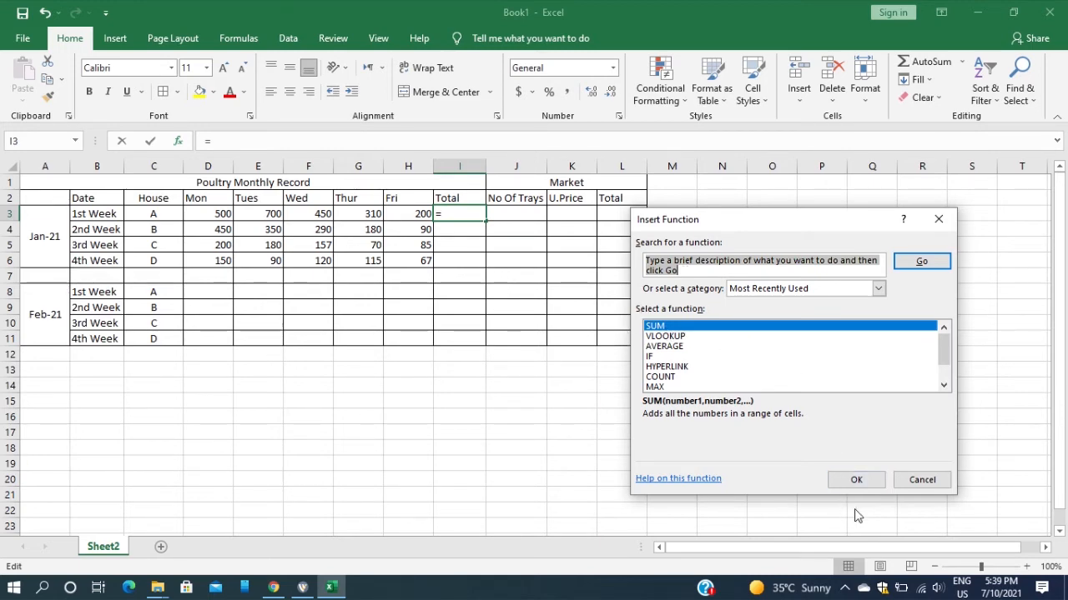
pyautogui.click(856, 480)
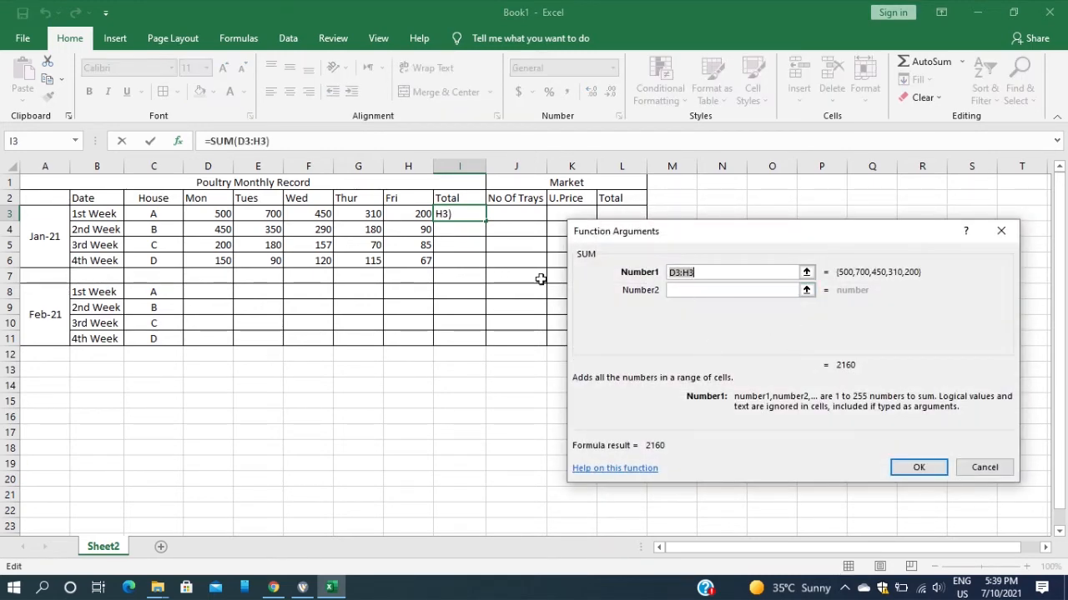
pyautogui.moveTo(196, 216); pyautogui.dragTo(397, 214)
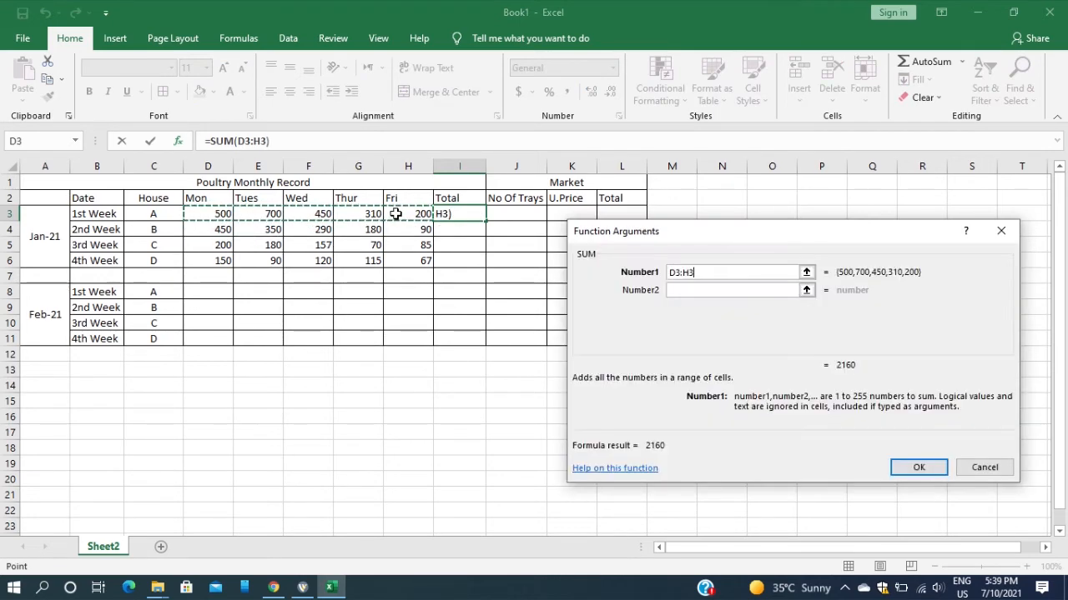
pyautogui.press('Return')
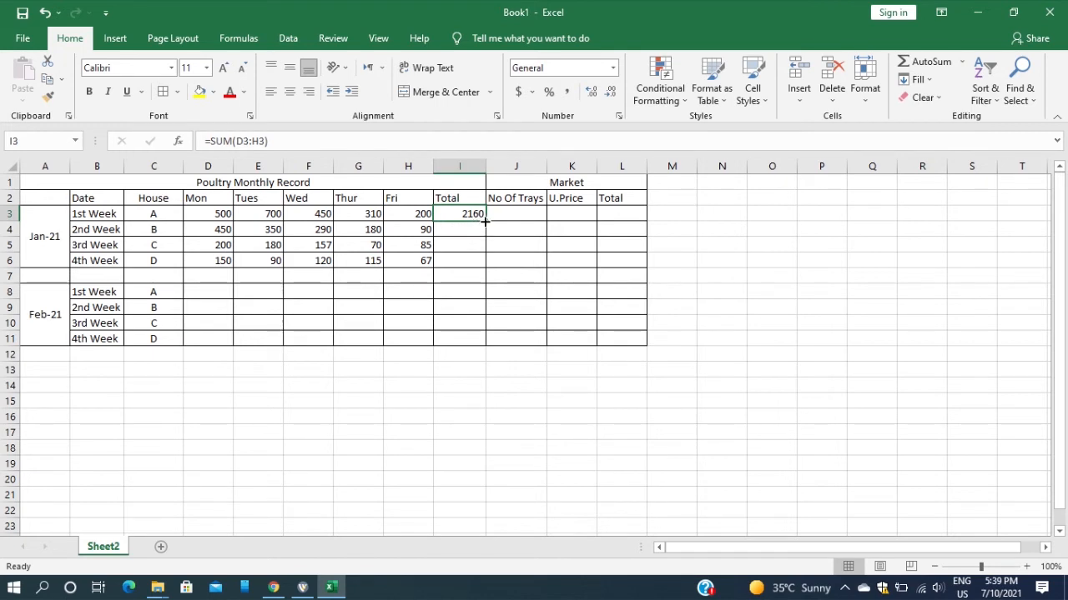
pyautogui.moveTo(485, 221); pyautogui.dragTo(485, 264)
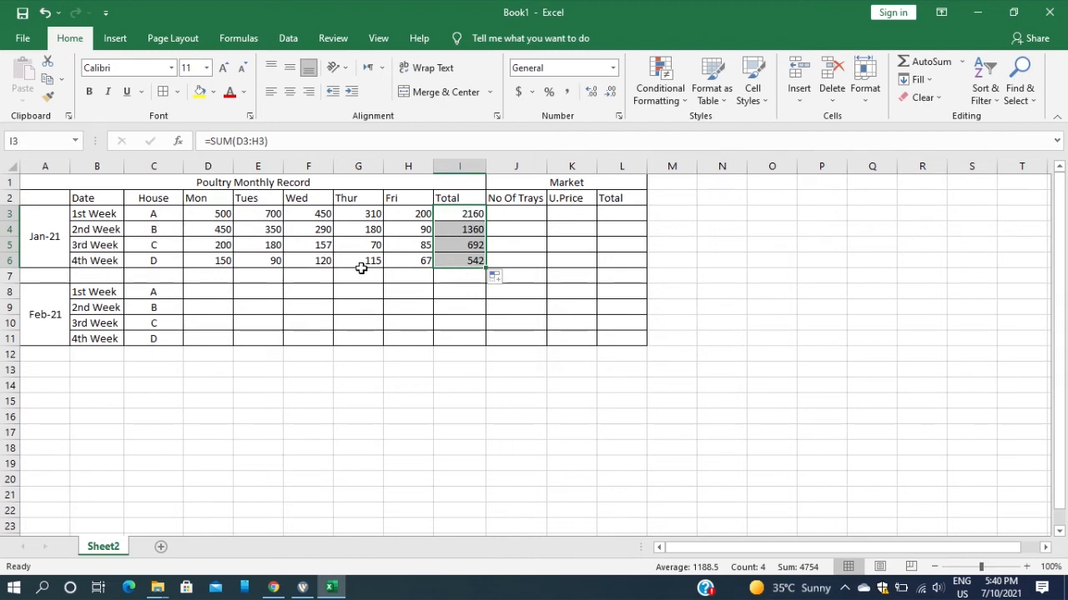
pyautogui.click(557, 296)
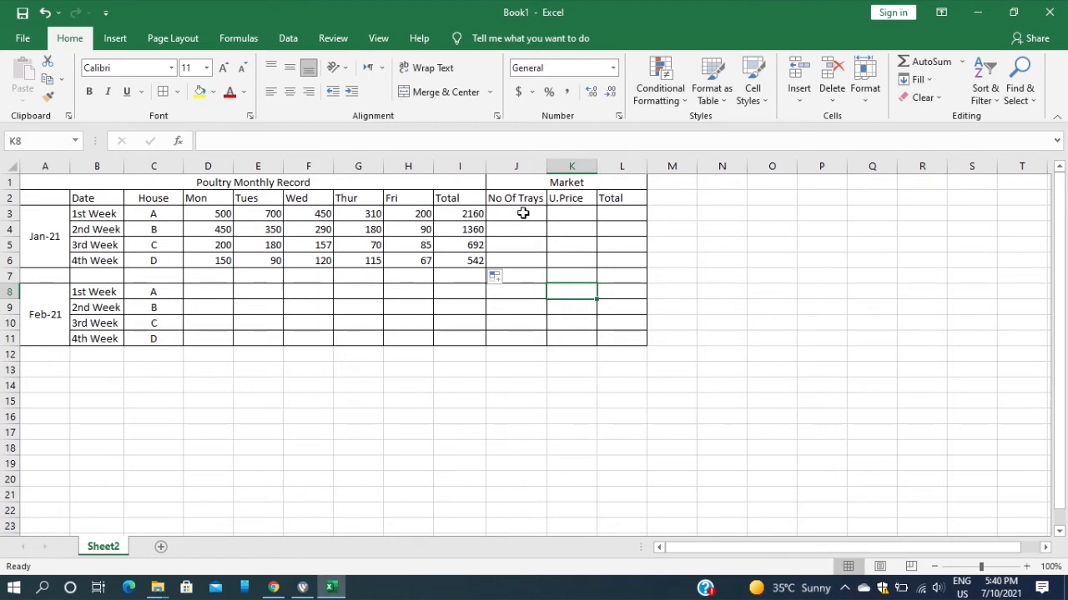
# Format the January totals in I3 and I4 with a thousands separator and no decimals
pyautogui.click(472, 214)
pyautogui.click(565, 93)
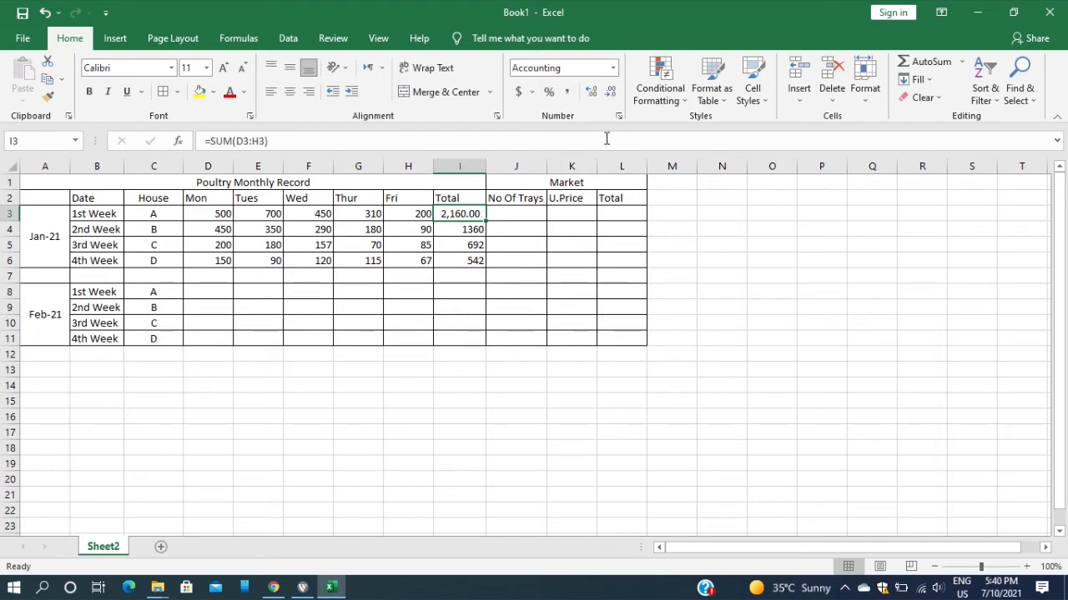
pyautogui.click(611, 94)
pyautogui.click(611, 94)
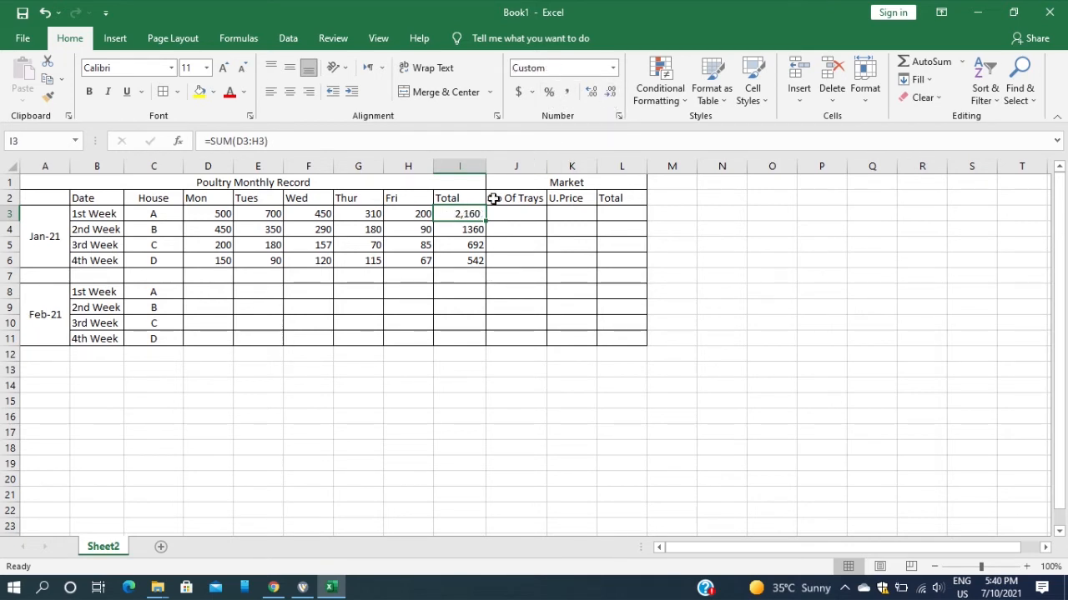
pyautogui.click(475, 231)
pyautogui.click(566, 94)
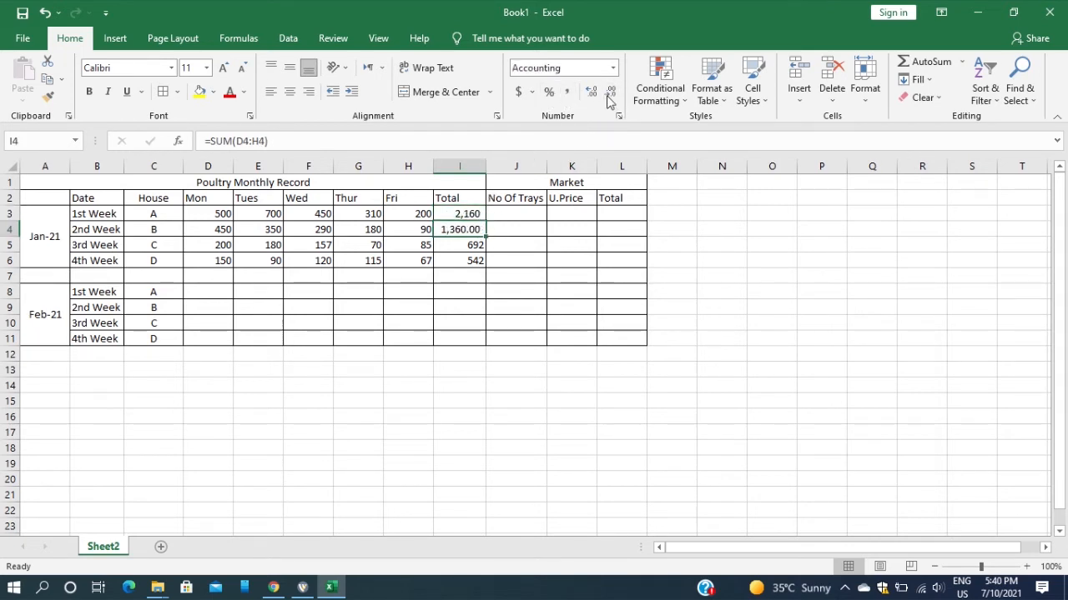
pyautogui.click(610, 93)
pyautogui.click(610, 93)
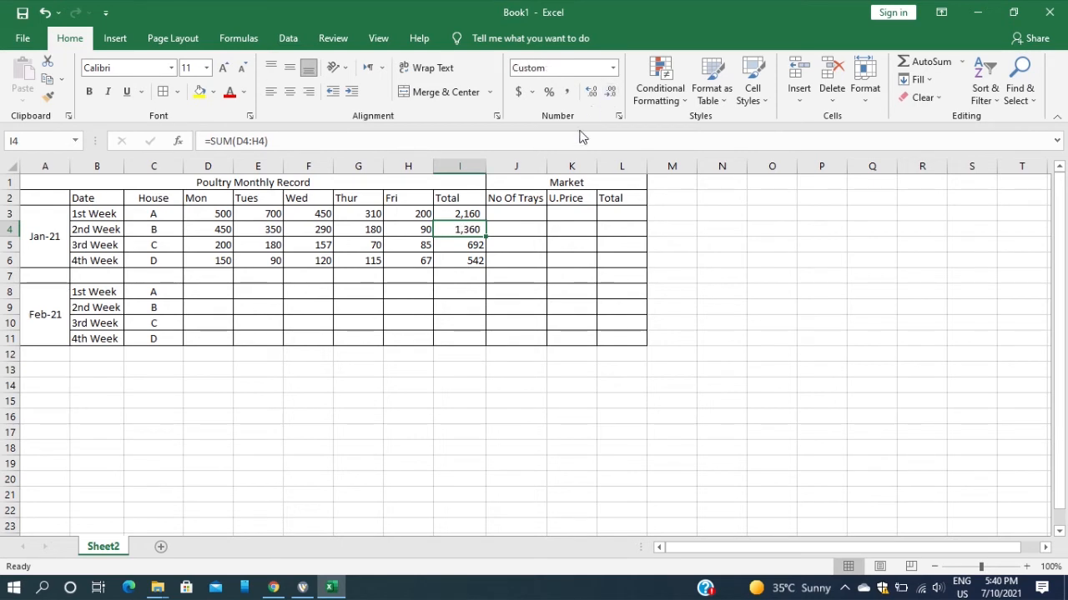
# Apply the comma number format without decimals to the January totals in I5 and I6
pyautogui.click(475, 244)
pyautogui.click(567, 94)
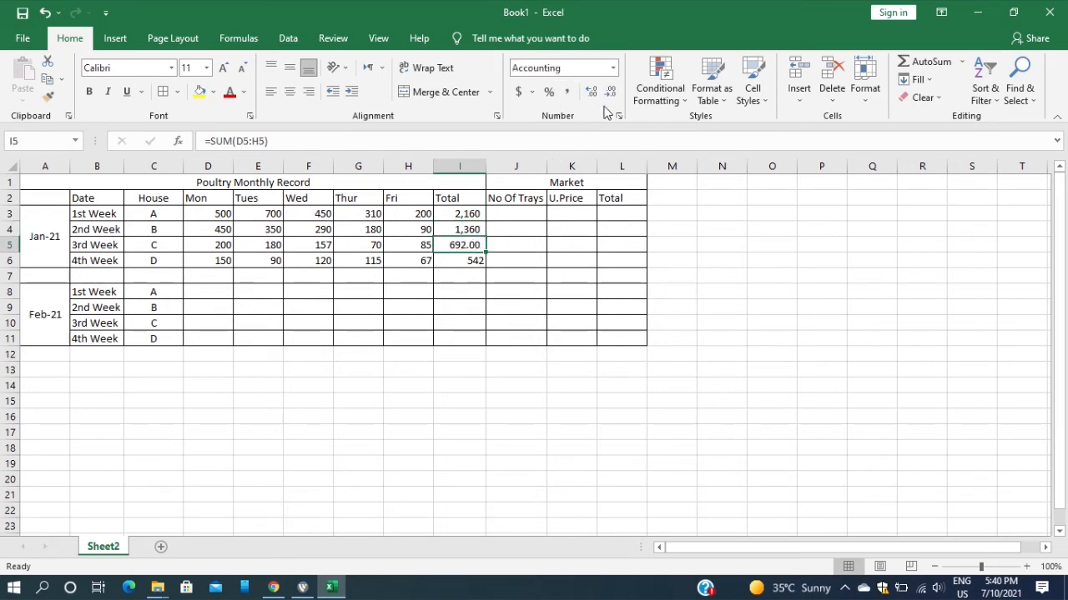
pyautogui.click(611, 93)
pyautogui.click(611, 93)
pyautogui.click(477, 261)
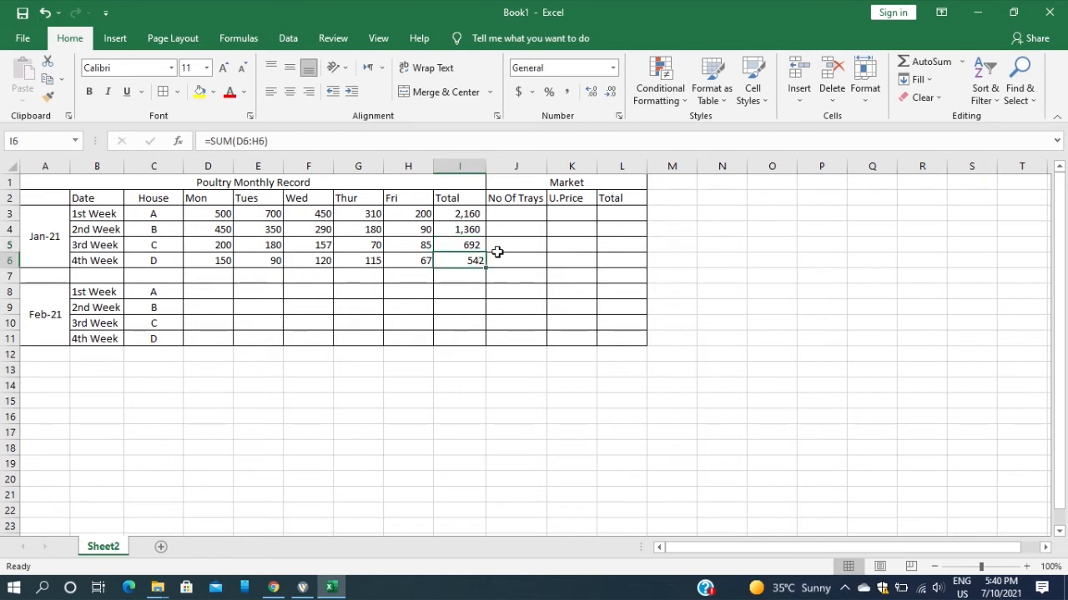
pyautogui.click(572, 97)
pyautogui.click(611, 93)
pyautogui.click(611, 93)
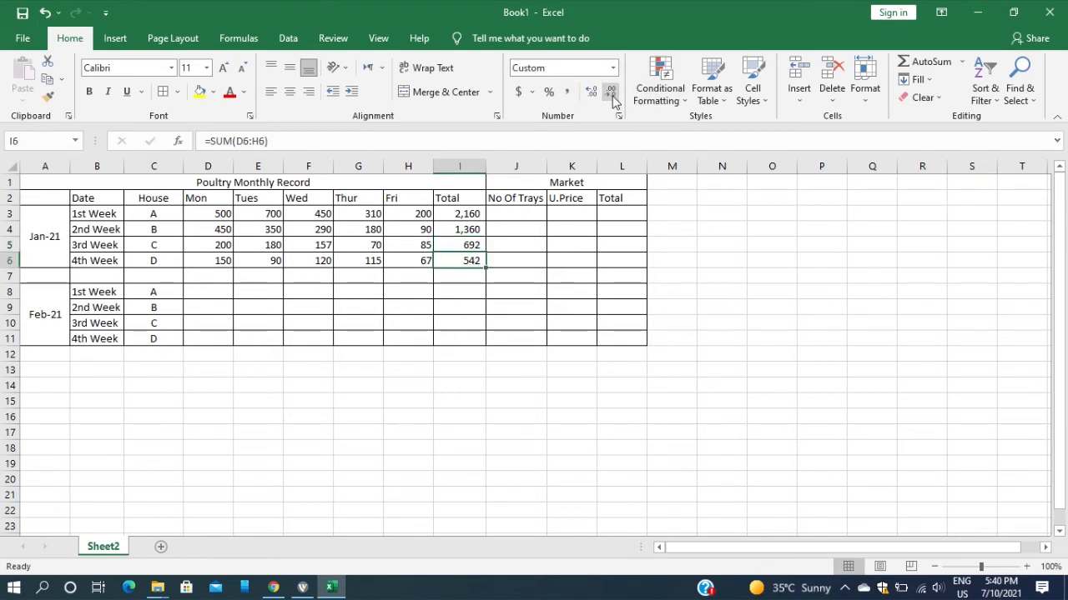
# Calculate the January tray counts by entering =I3/30 in J3 and filling the formula down to J6
pyautogui.click(517, 215)
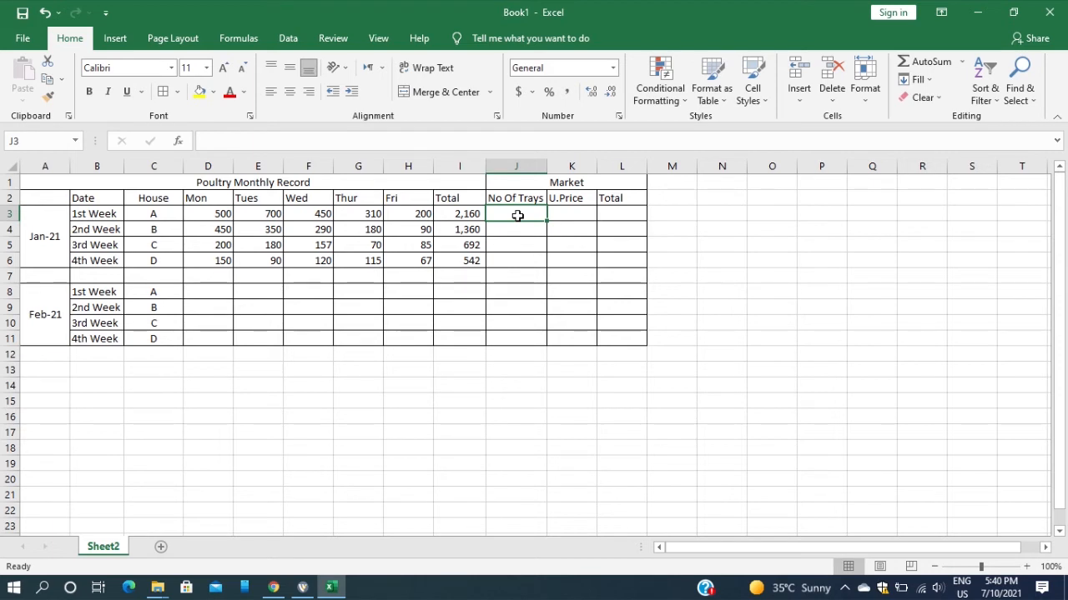
pyautogui.write('=')
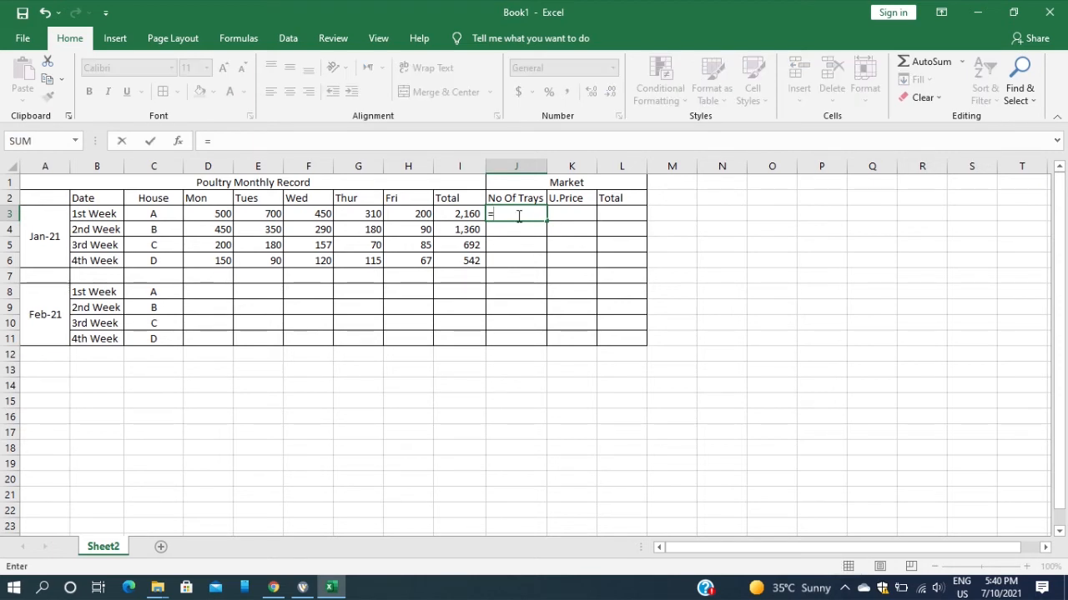
pyautogui.click(458, 216)
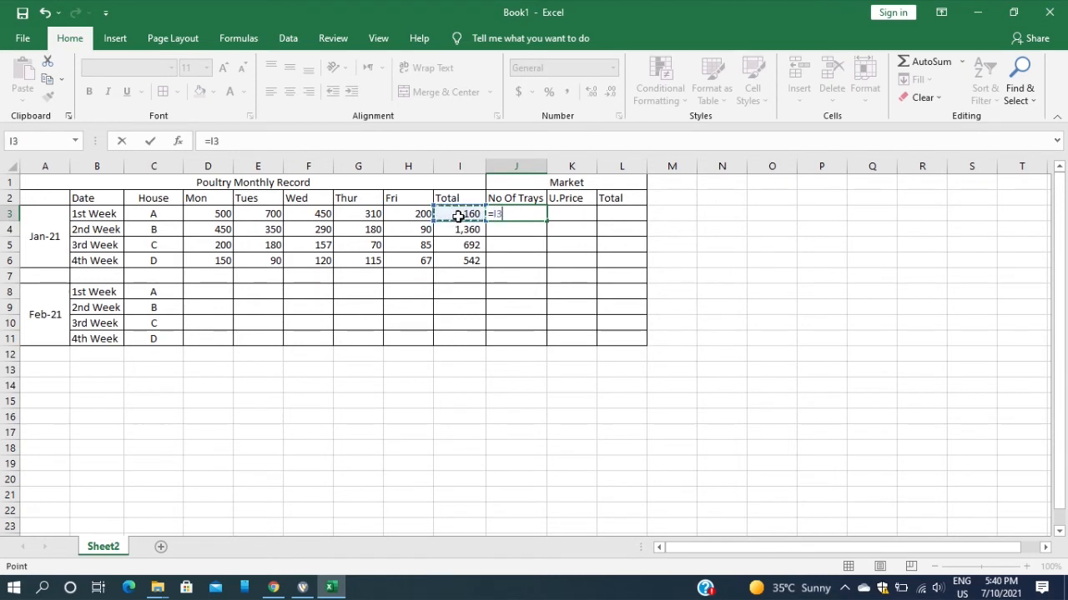
pyautogui.write('/')
pyautogui.write('3')
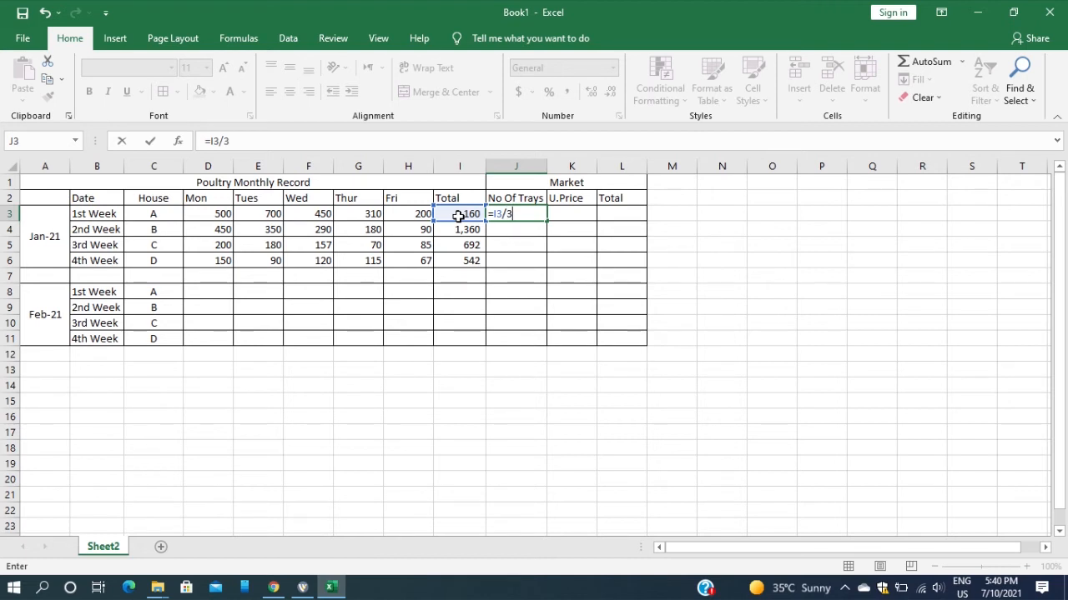
pyautogui.write('0')
pyautogui.press('Return')
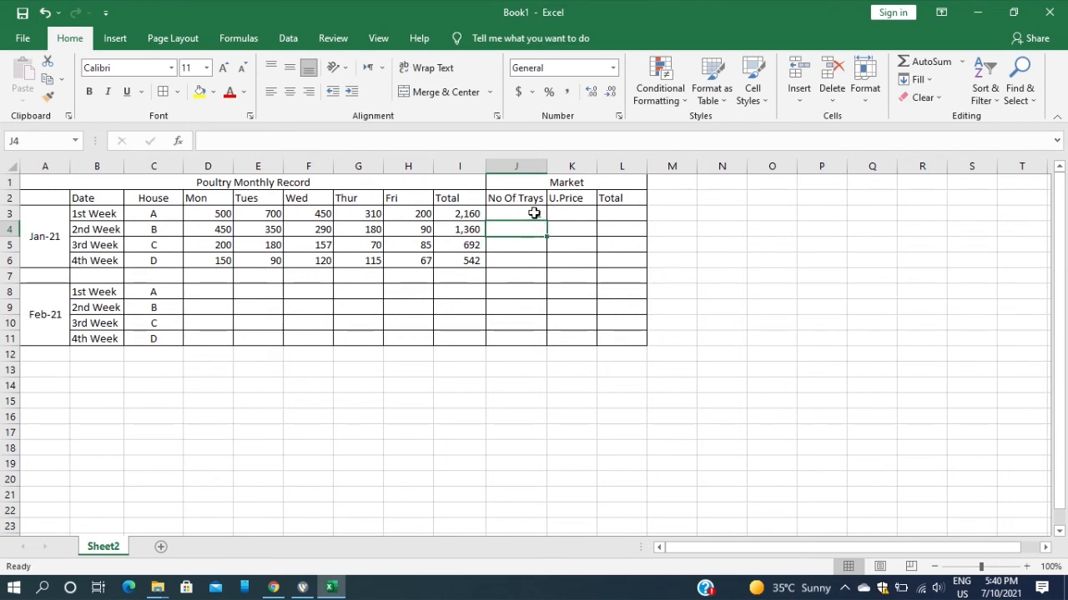
pyautogui.click(531, 215)
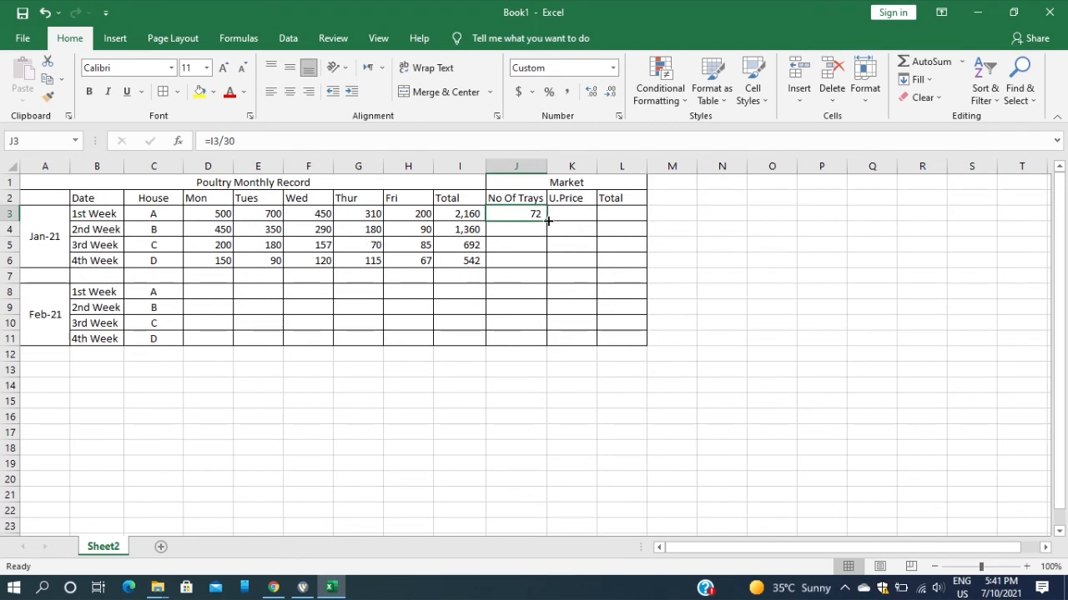
pyautogui.moveTo(548, 220); pyautogui.dragTo(547, 265)
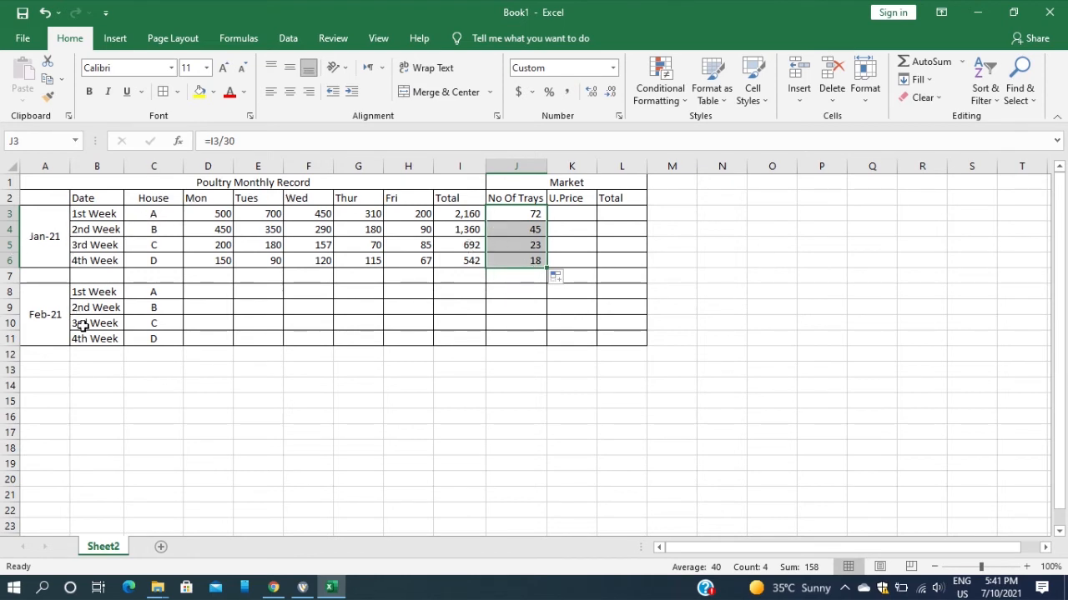
# Enter the January unit prices 8900 for the 1st Week in K3 and 11000 for the 2nd Week in K4
pyautogui.click(578, 214)
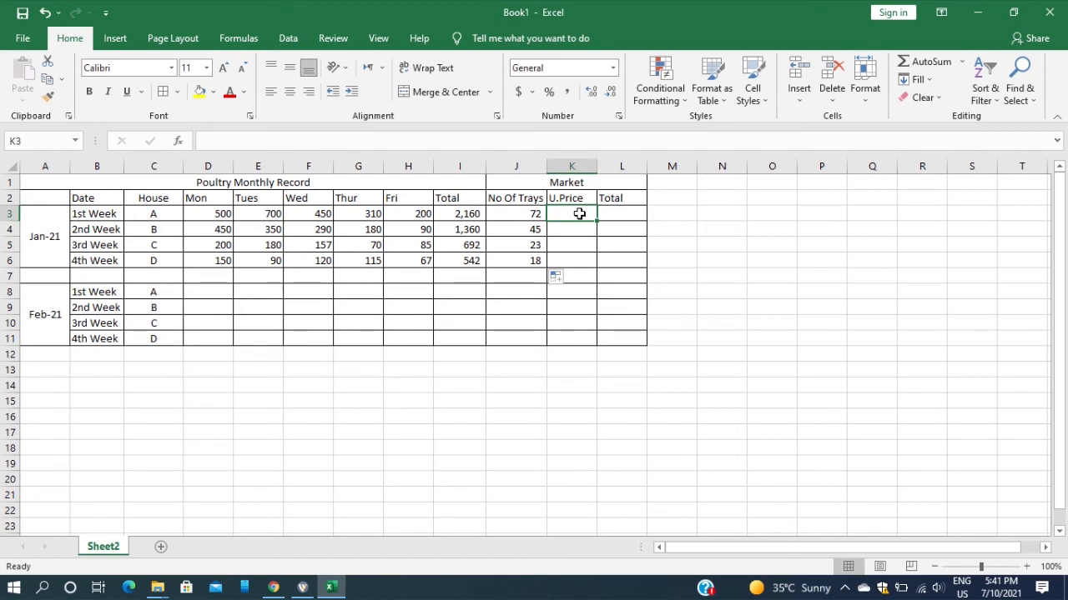
pyautogui.write('8900')
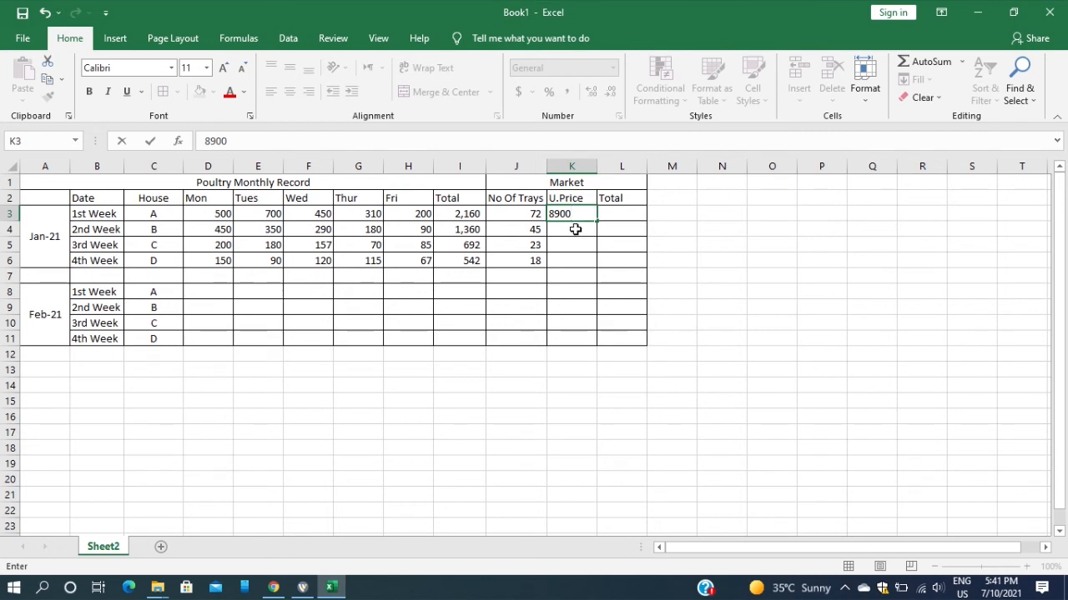
pyautogui.press('Return')
pyautogui.click(576, 217)
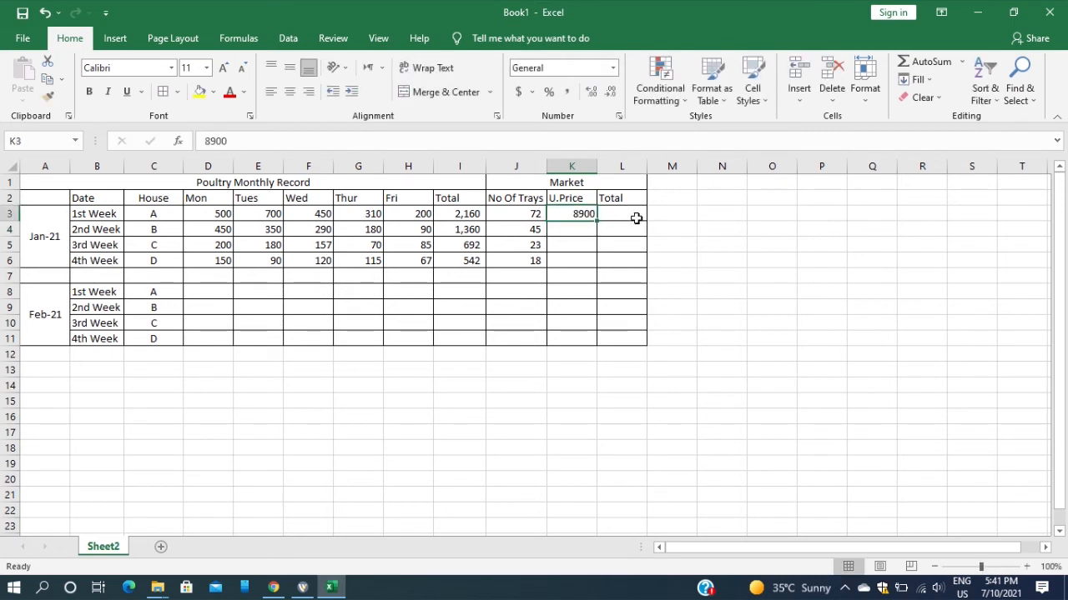
pyautogui.click(577, 228)
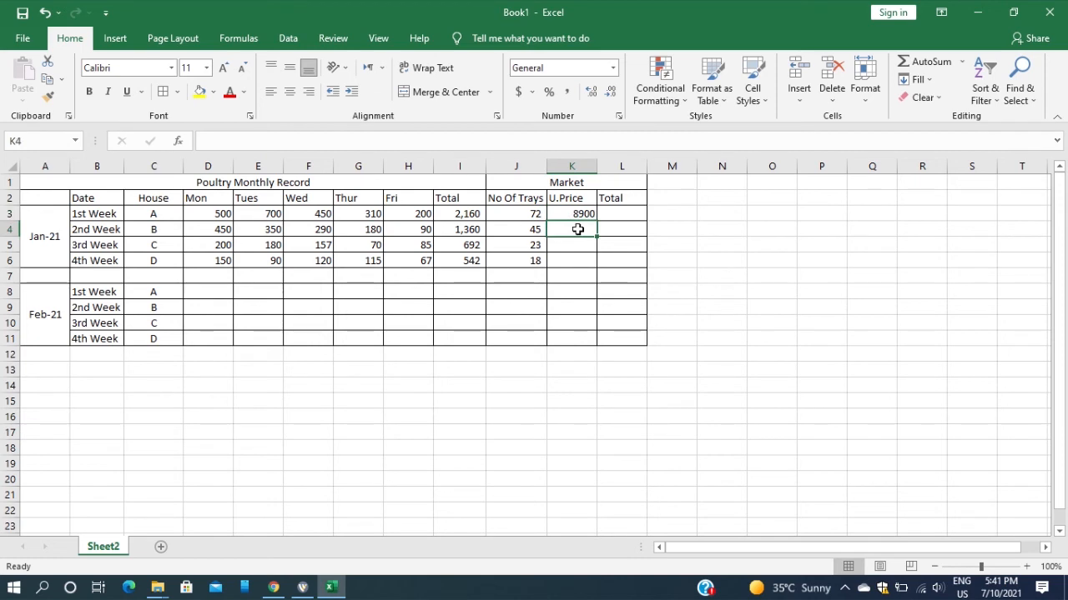
pyautogui.write('11')
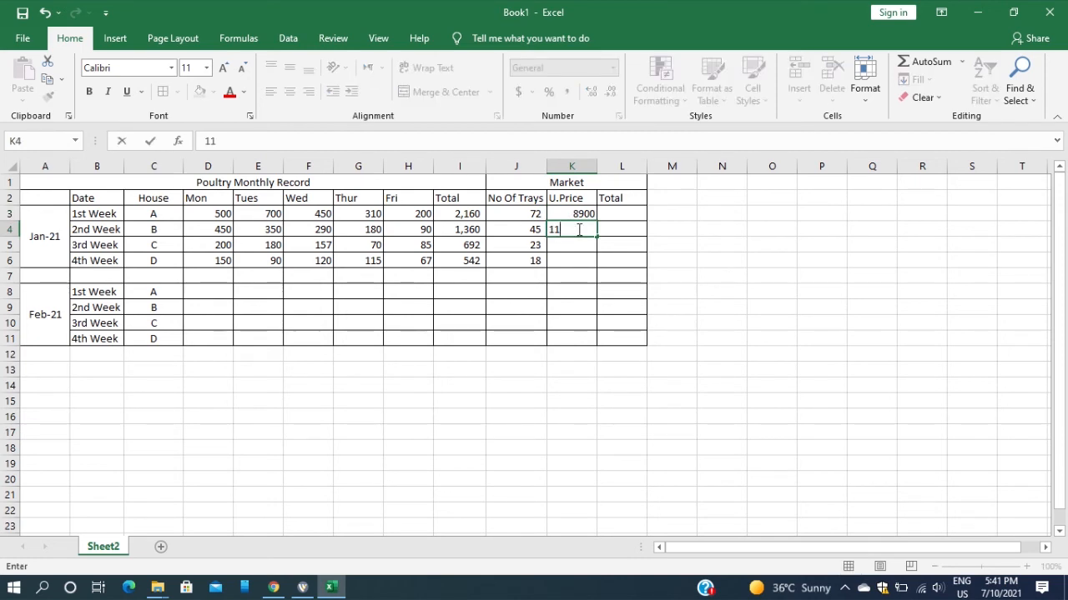
pyautogui.write('000')
pyautogui.press('Return')
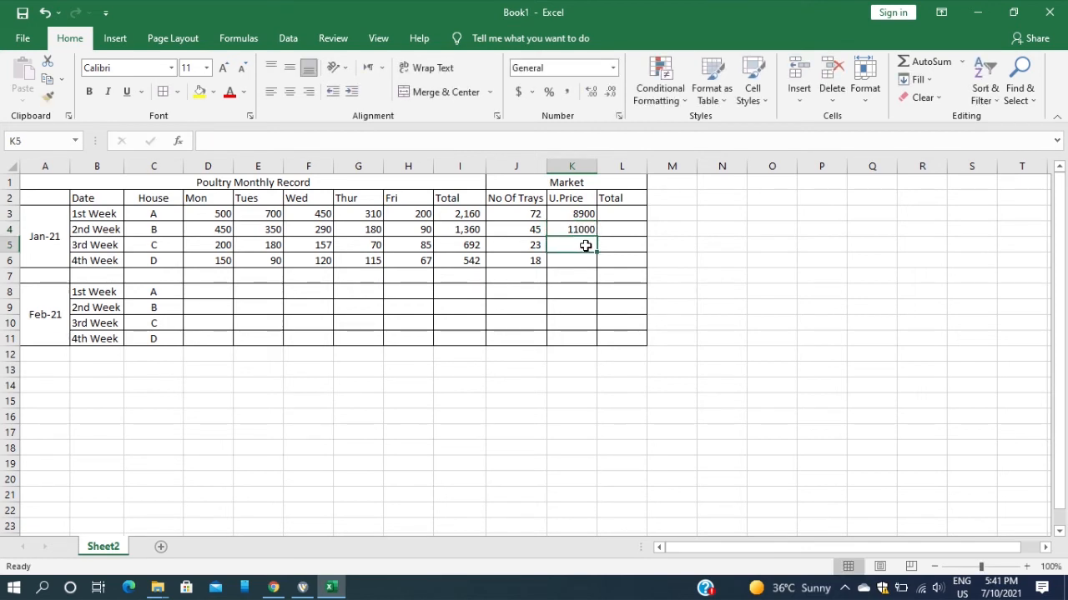
# Enter the January unit prices 9000 for the 3rd Week in K5 and 8500 for the 4th Week in K6
pyautogui.write('9000')
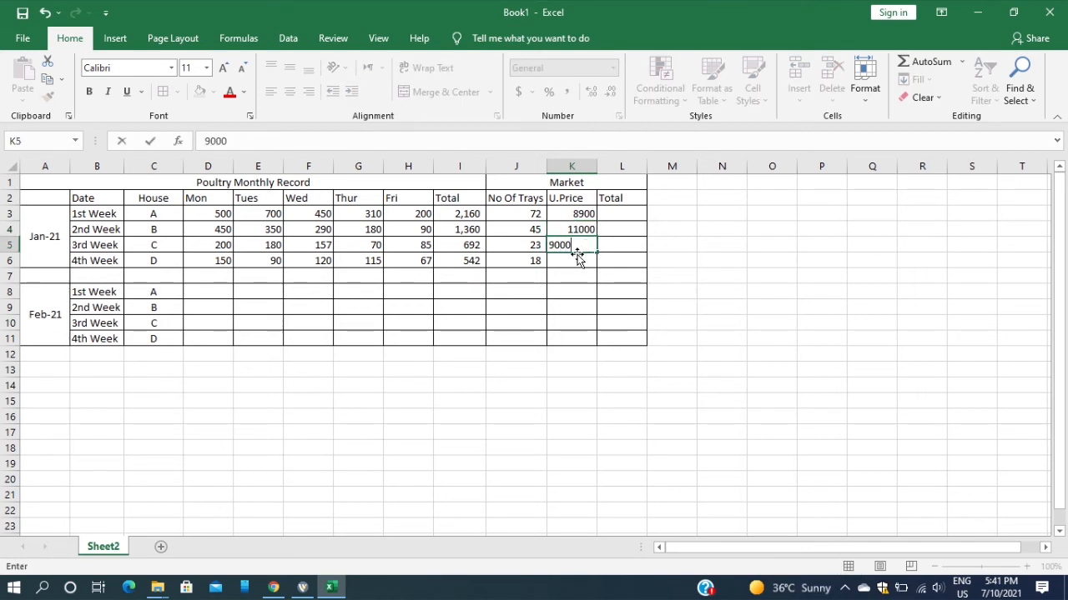
pyautogui.click(575, 260)
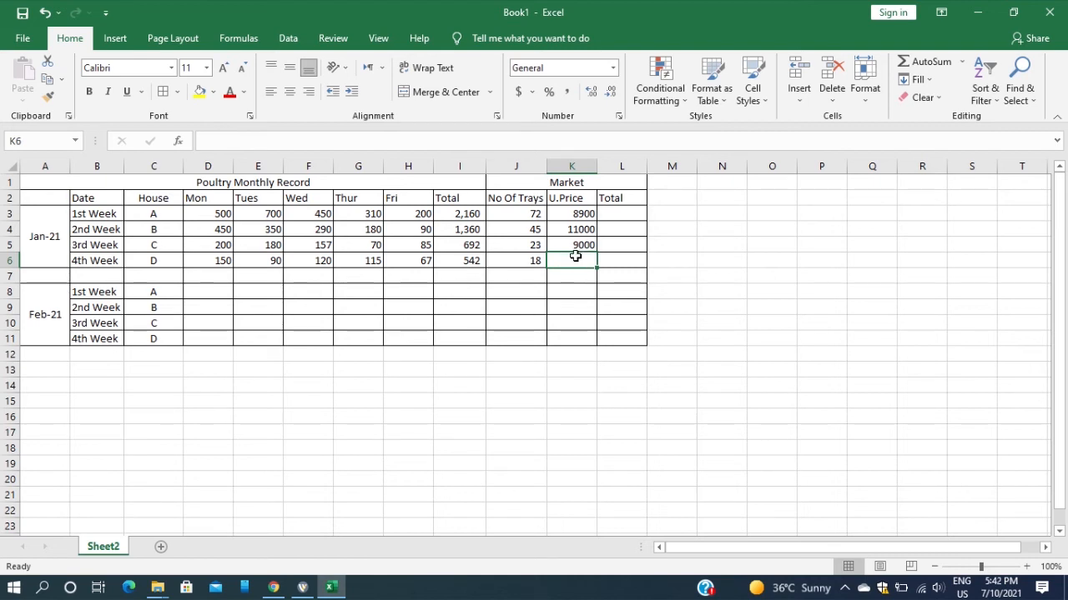
pyautogui.write('850')
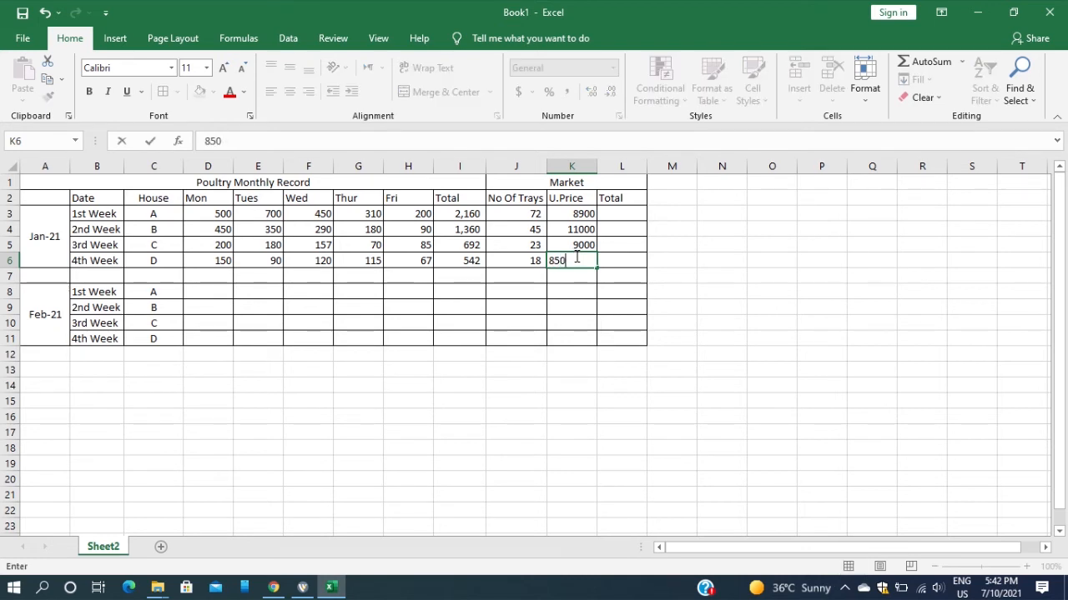
pyautogui.write('0')
pyautogui.click(631, 276)
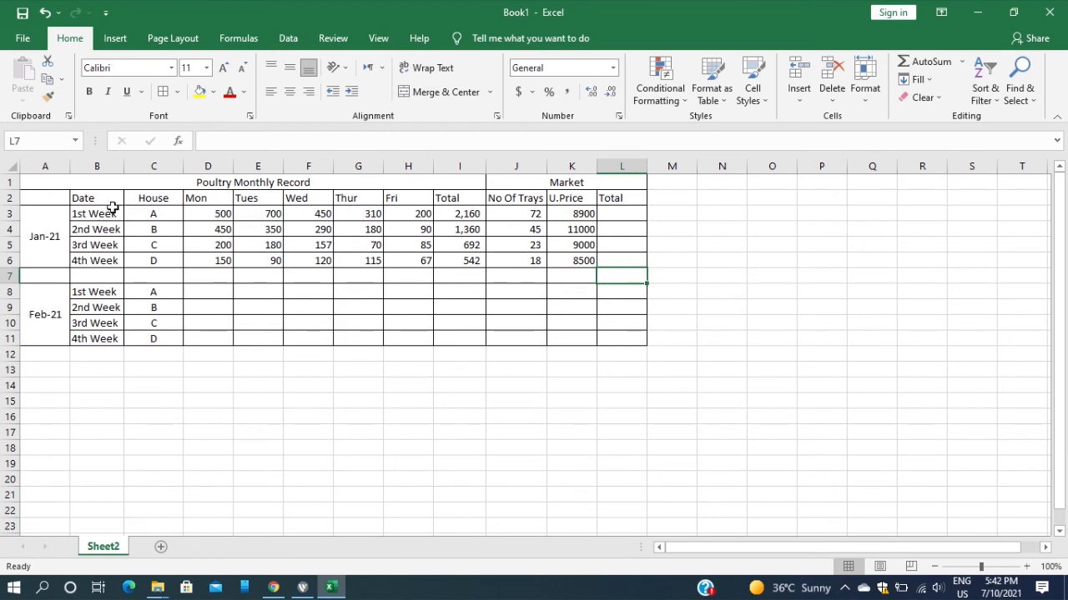
# Calculate the January market totals by entering =K3*J3 in L3 and filling the formula down to L6
pyautogui.click(628, 214)
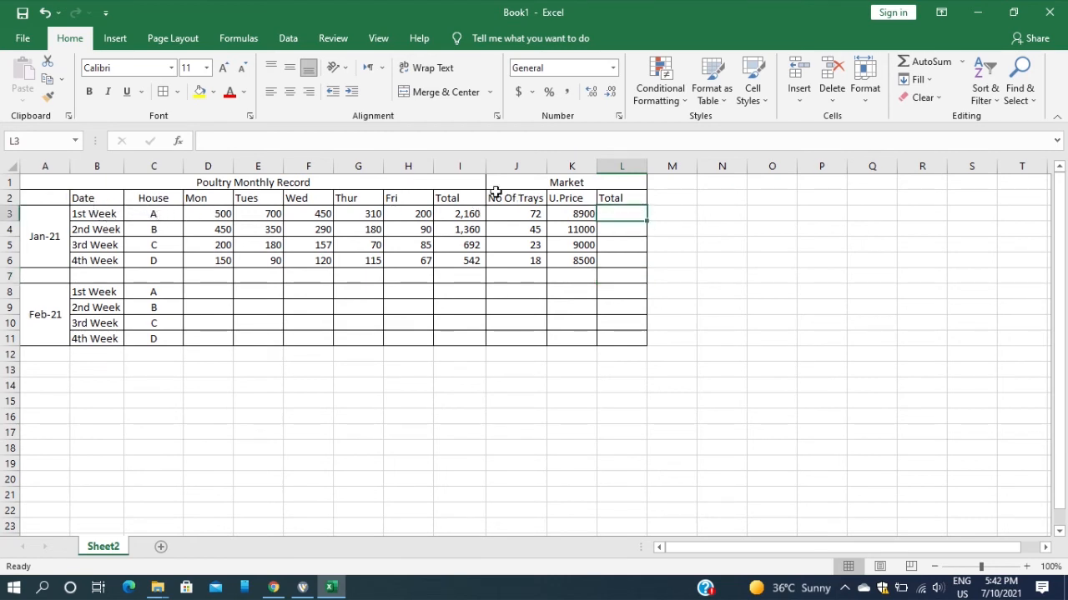
pyautogui.write('=')
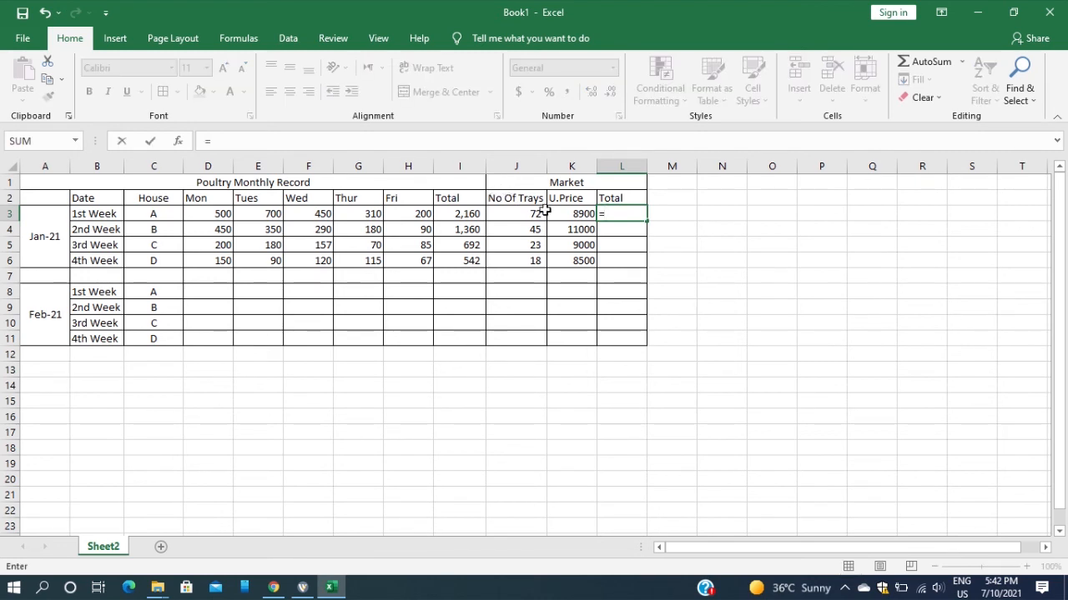
pyautogui.click(579, 215)
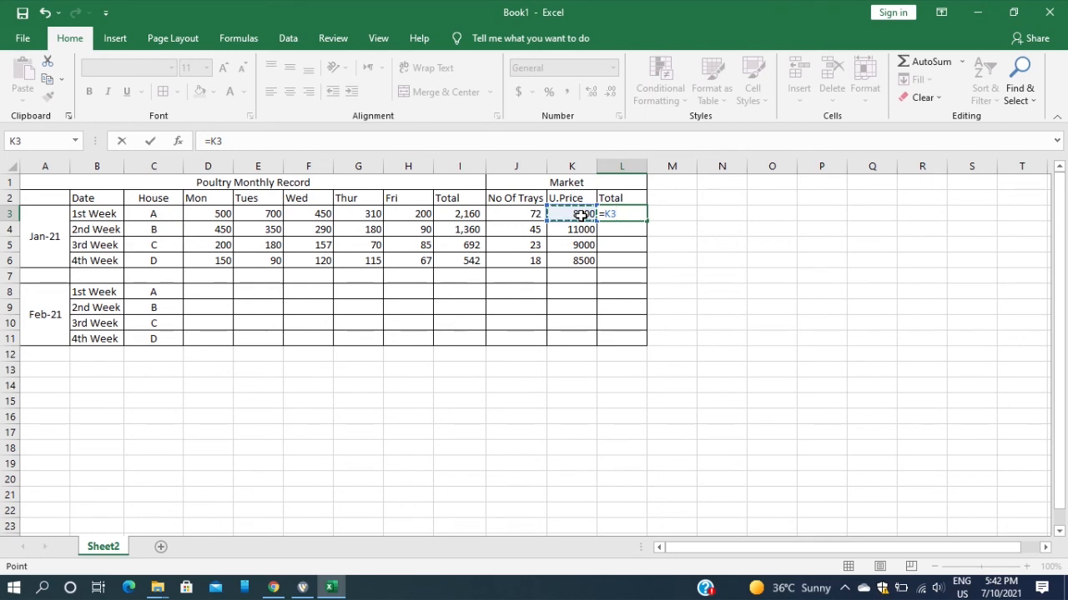
pyautogui.write('*')
pyautogui.click(528, 212)
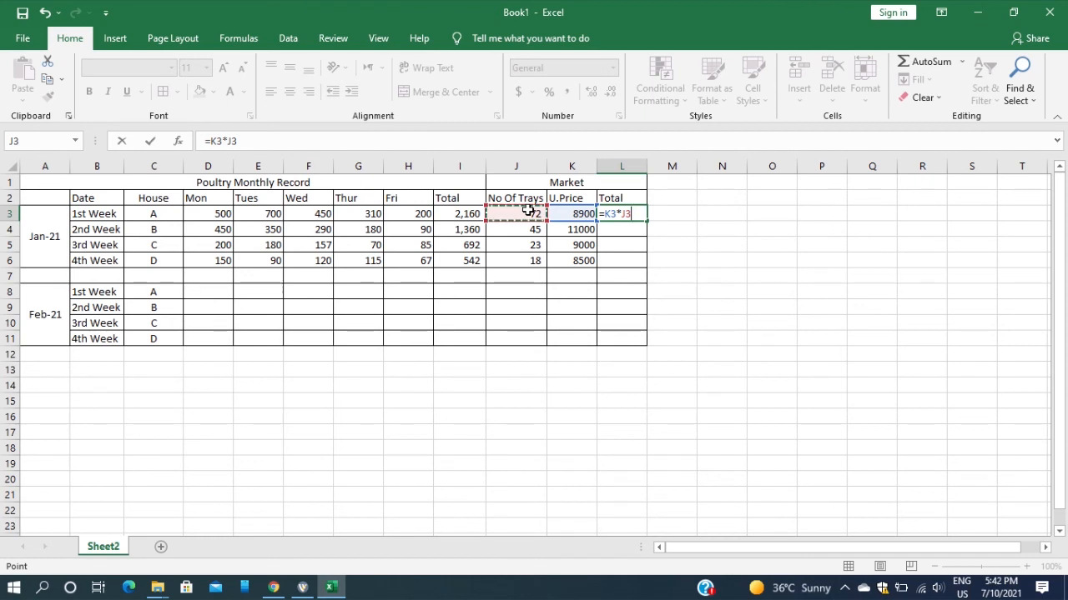
pyautogui.press('Return')
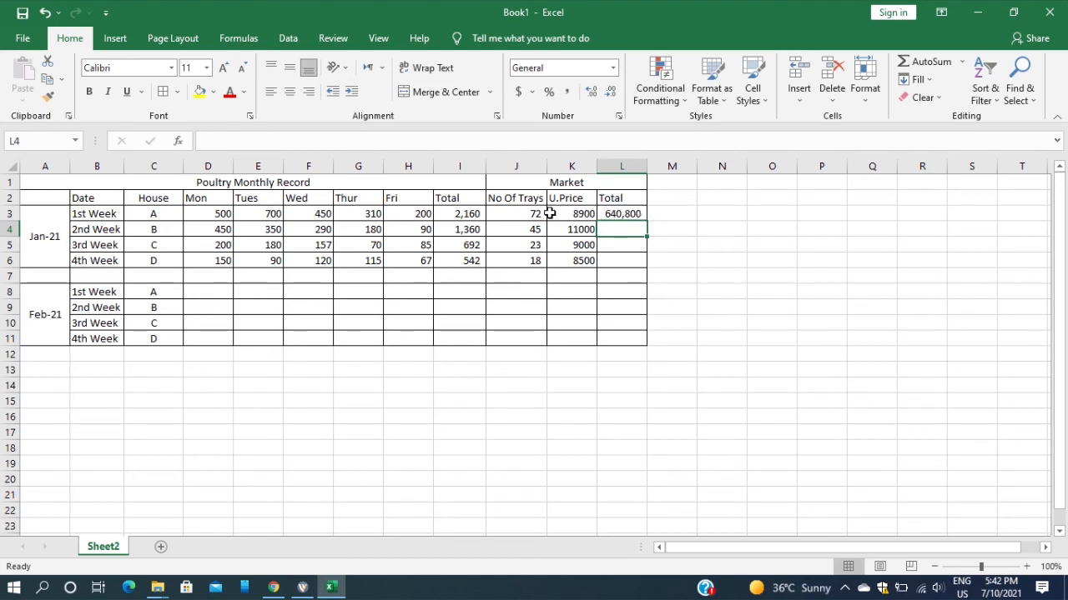
pyautogui.click(633, 213)
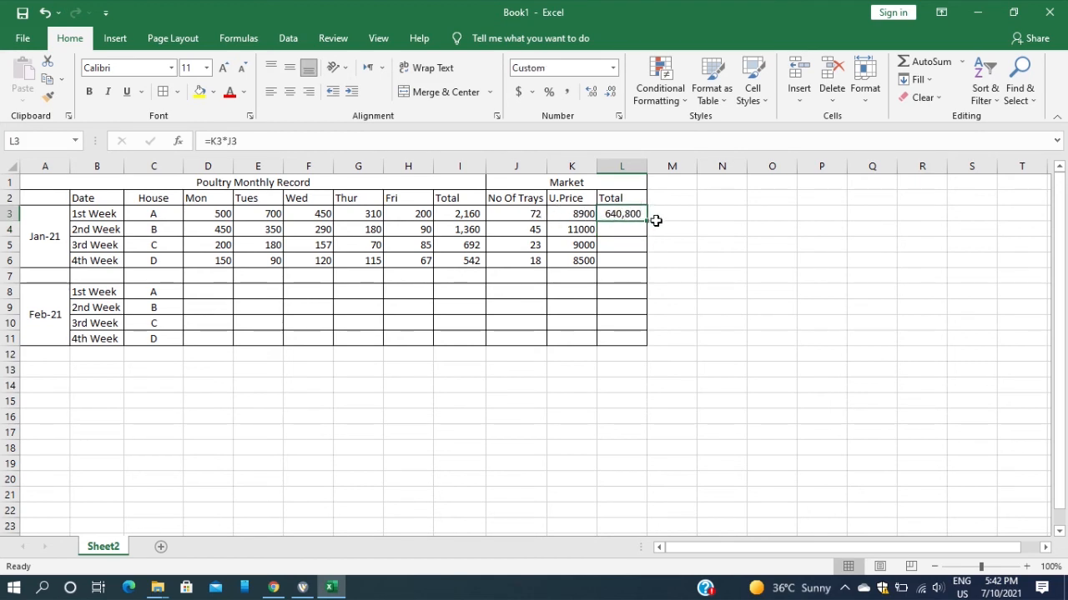
pyautogui.moveTo(648, 222); pyautogui.dragTo(653, 267)
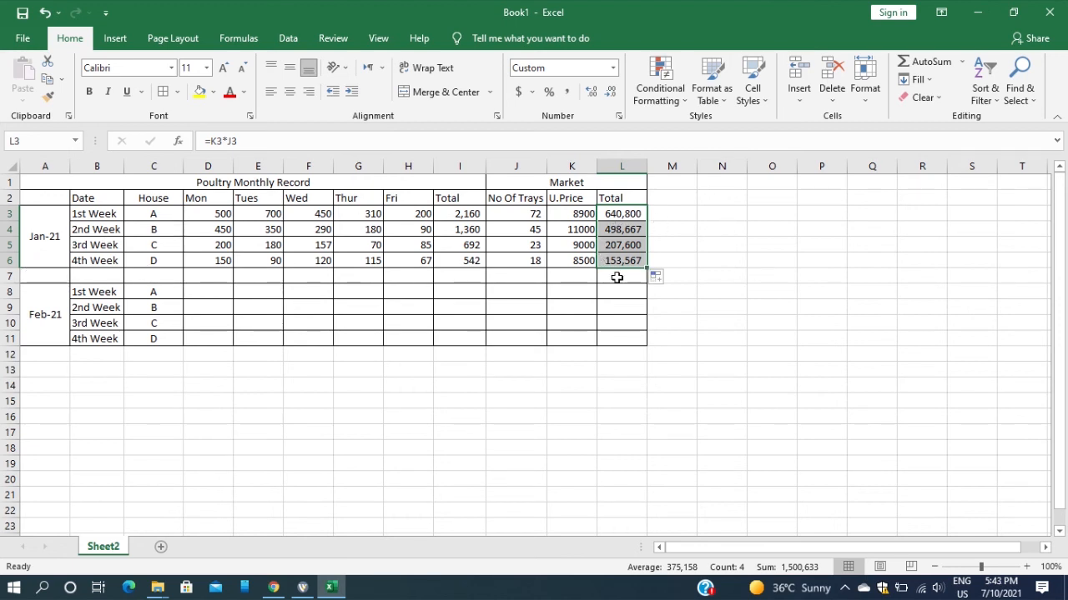
# Enter the label SubTotal in K7, below the January unit prices
pyautogui.click(582, 277)
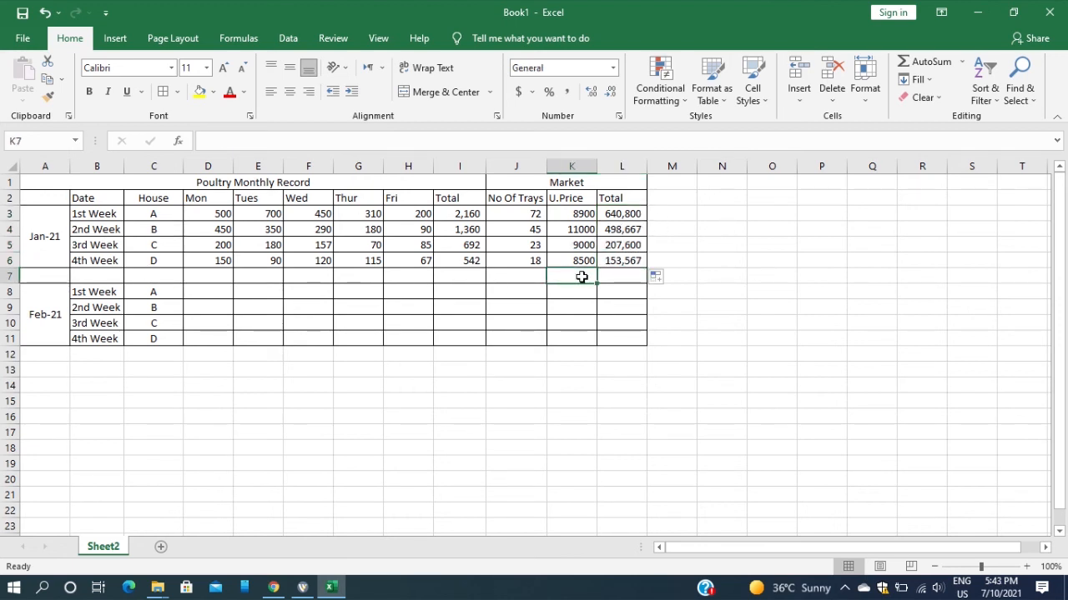
pyautogui.write('Su')
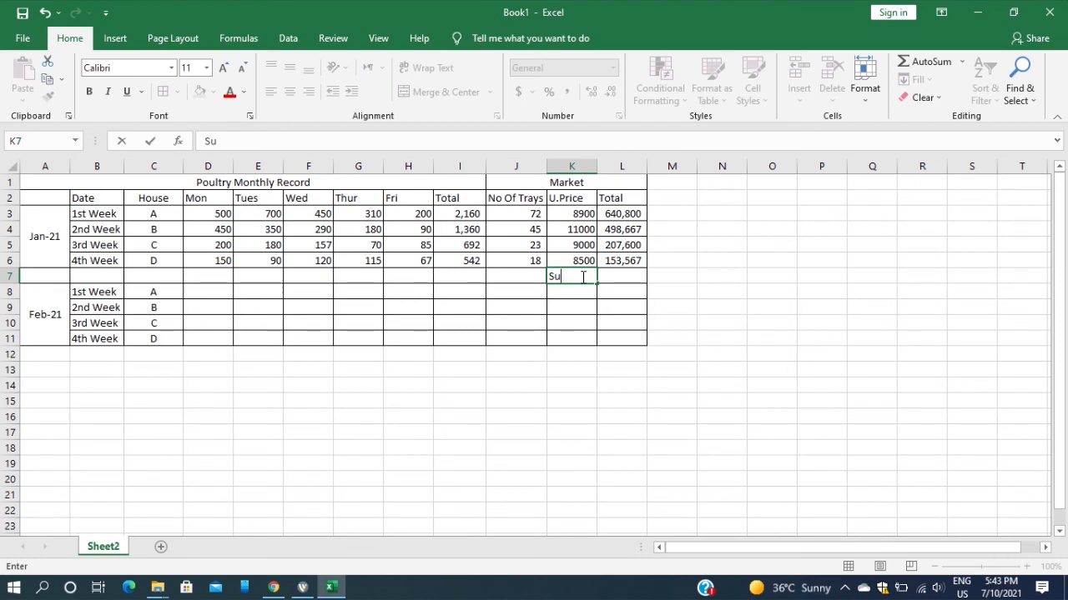
pyautogui.write('B')
pyautogui.write('b')
pyautogui.write('T')
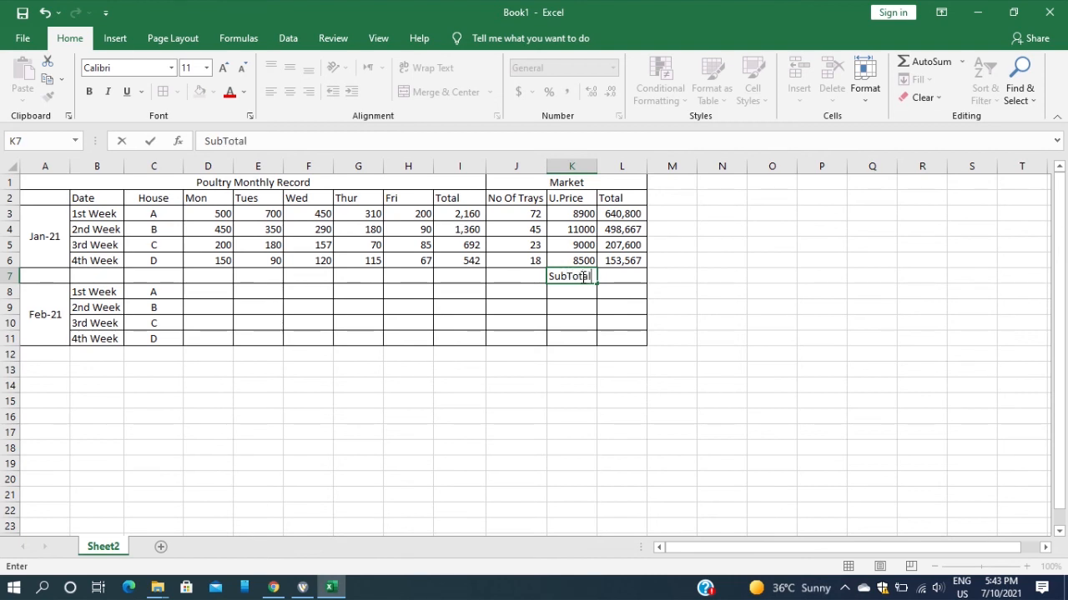
pyautogui.write('otal')
# Insert a SUM of L3:L6 in L7 for the January market subtotal
pyautogui.click(628, 276)
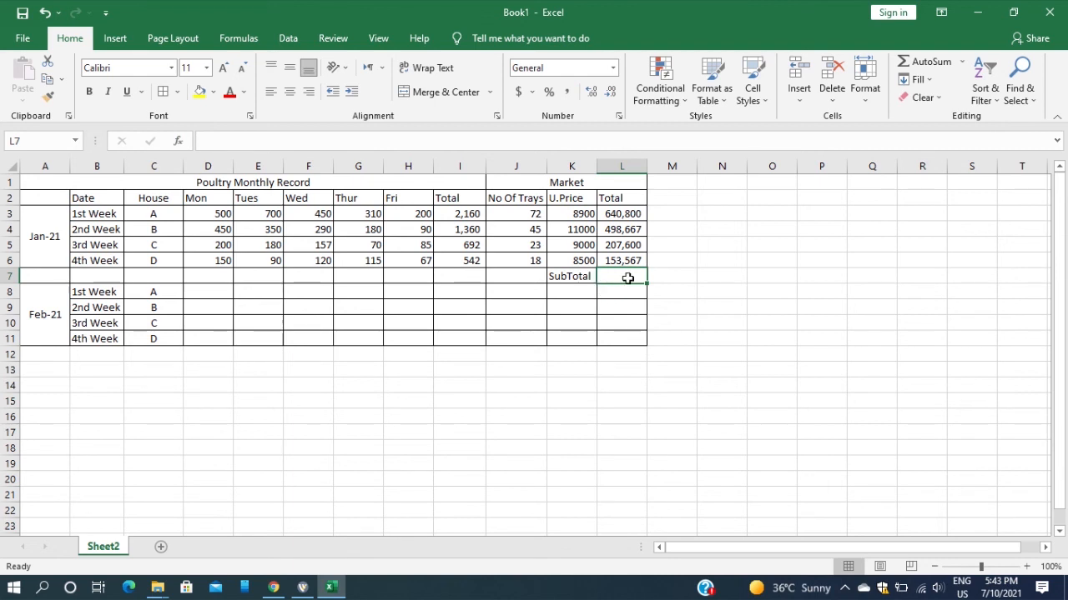
pyautogui.write('=')
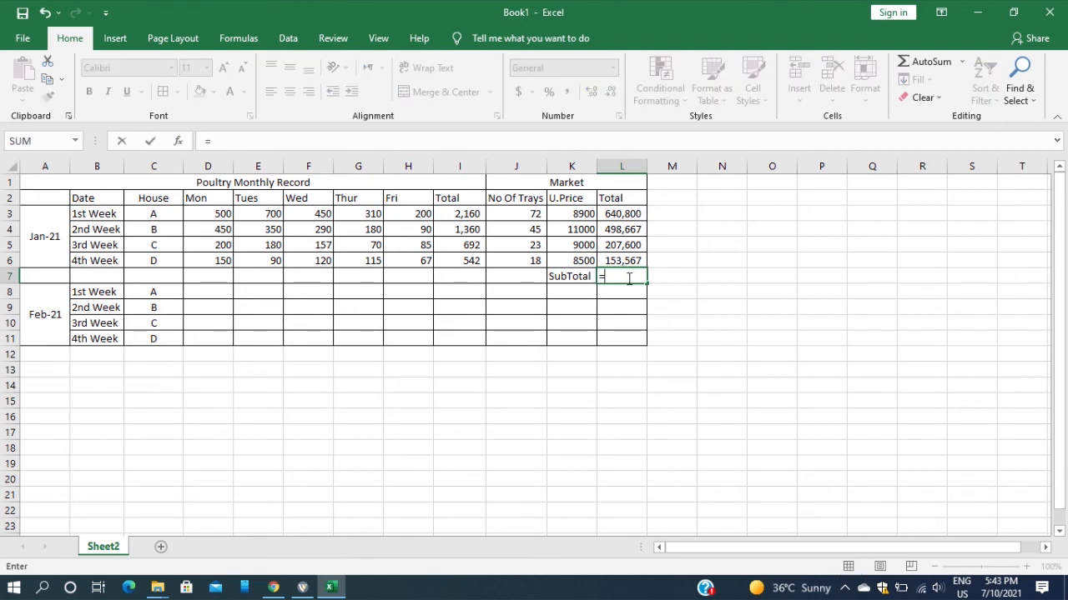
pyautogui.write('sum(')
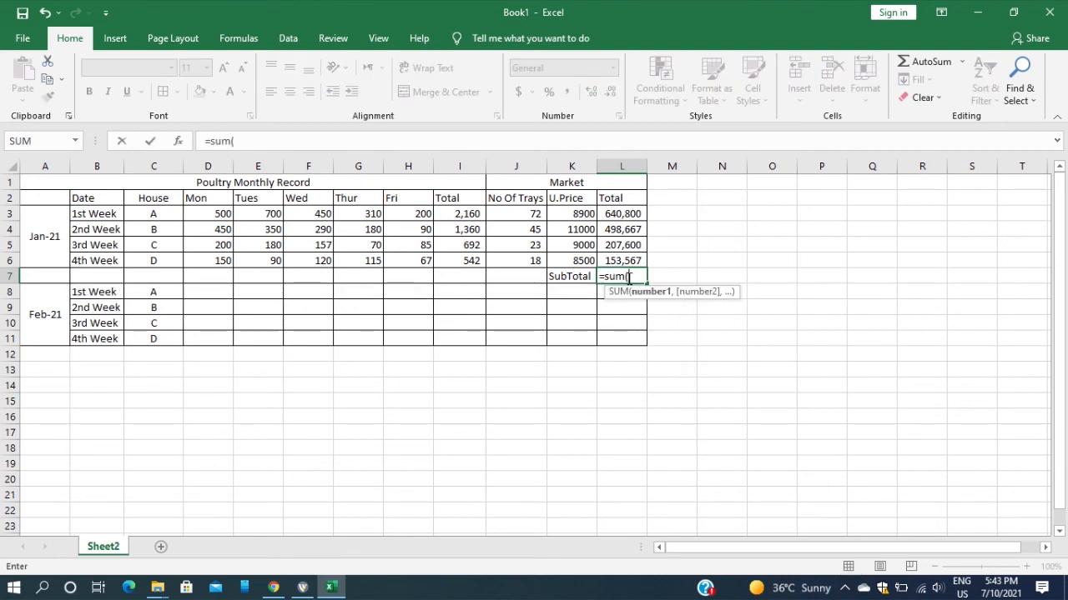
pyautogui.moveTo(629, 213); pyautogui.dragTo(630, 213)
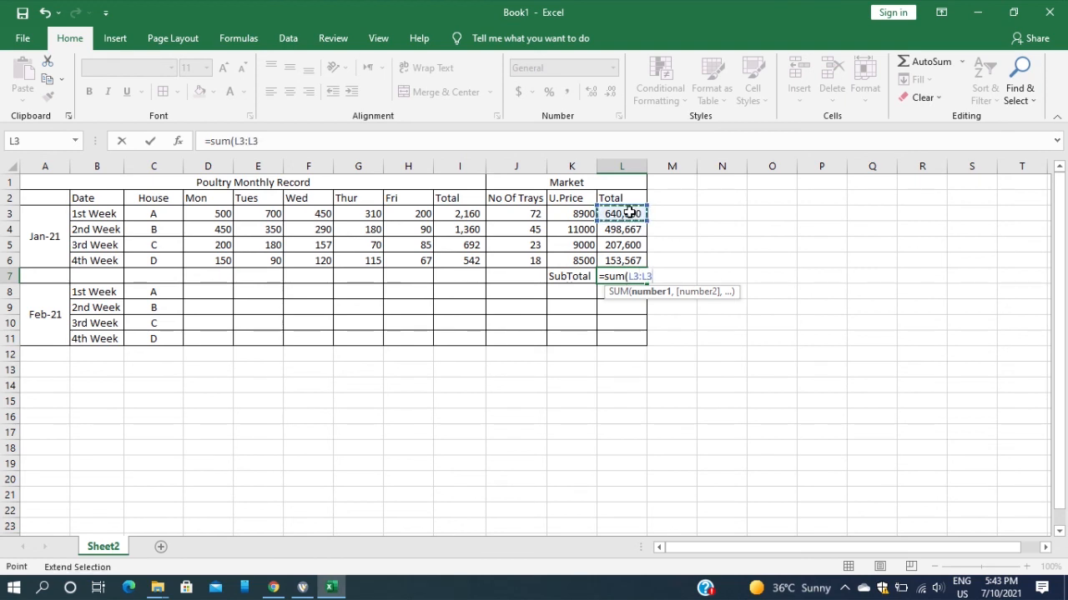
pyautogui.moveTo(614, 250); pyautogui.dragTo(619, 260)
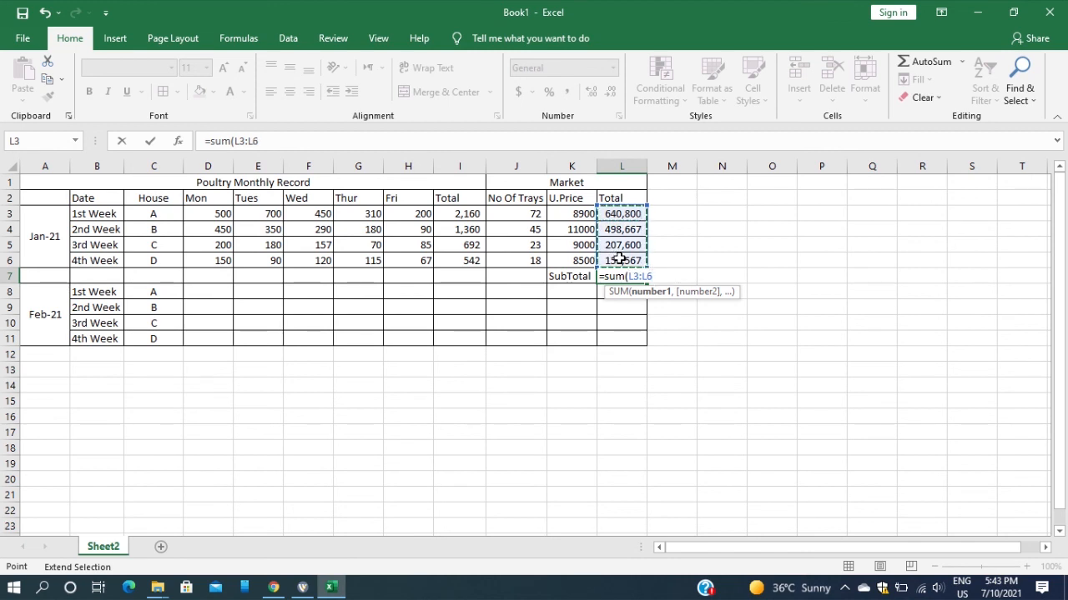
pyautogui.write(')')
pyautogui.press('Return')
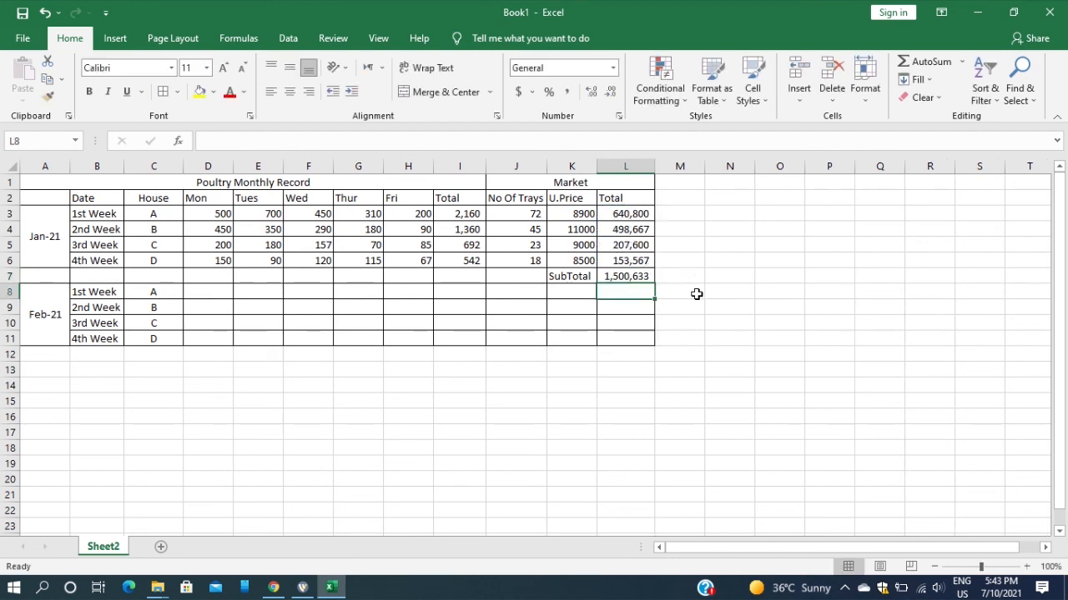